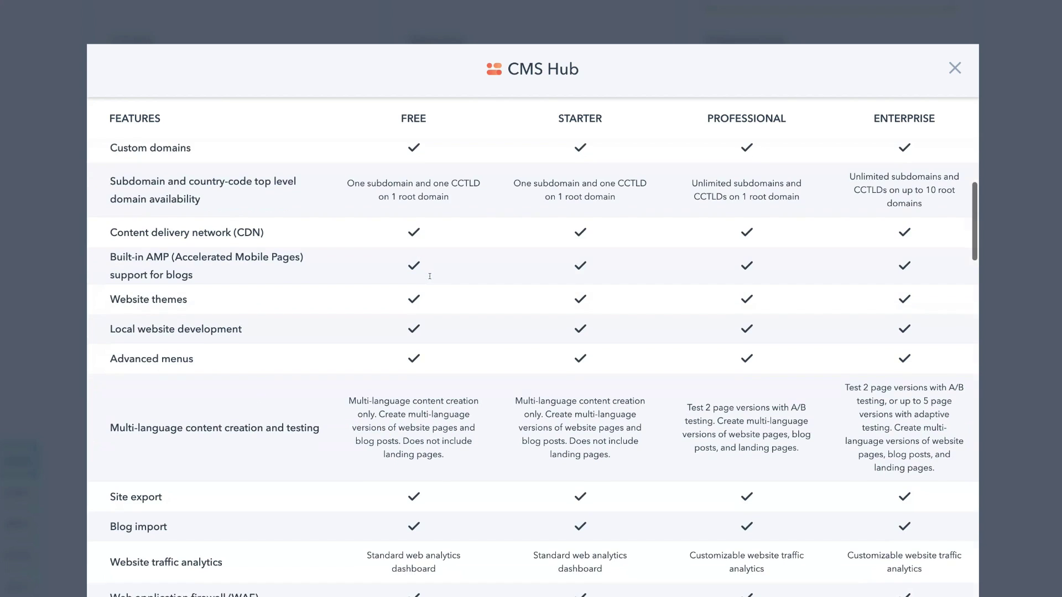
Step: Review the CMS Hub feature comparison across the Free, Starter, Professional and Enterprise plans, then close it
scroll(426, 271, "down", 4)
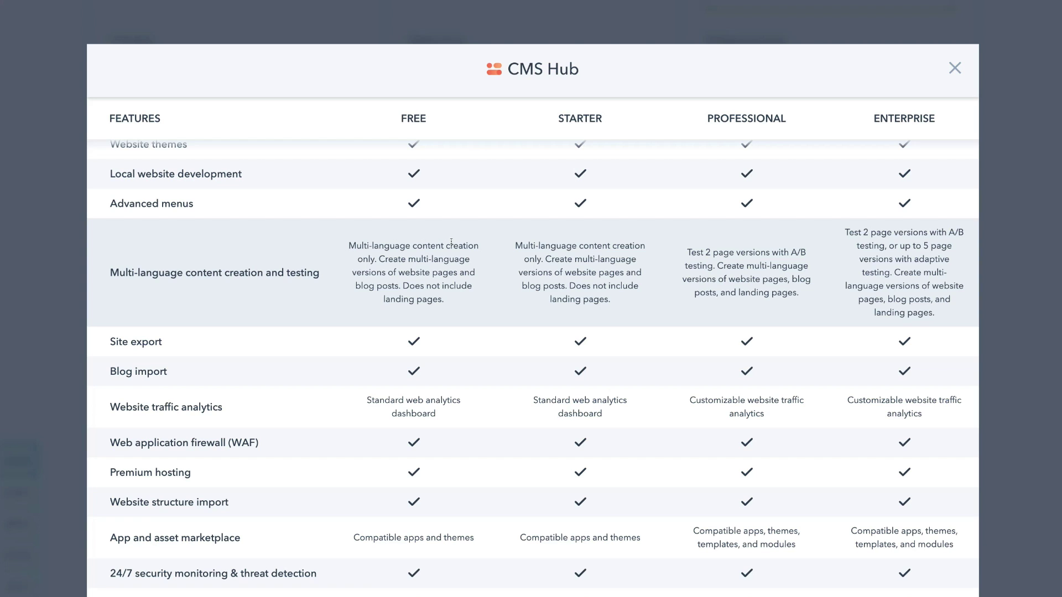
scroll(422, 265, "down", 5)
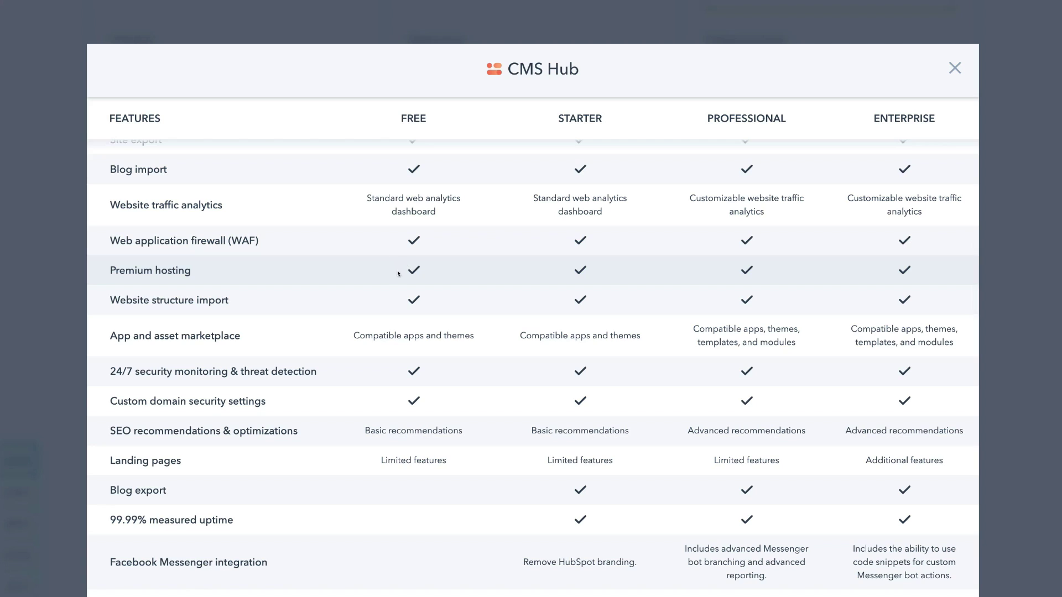
scroll(427, 267, "down", 10)
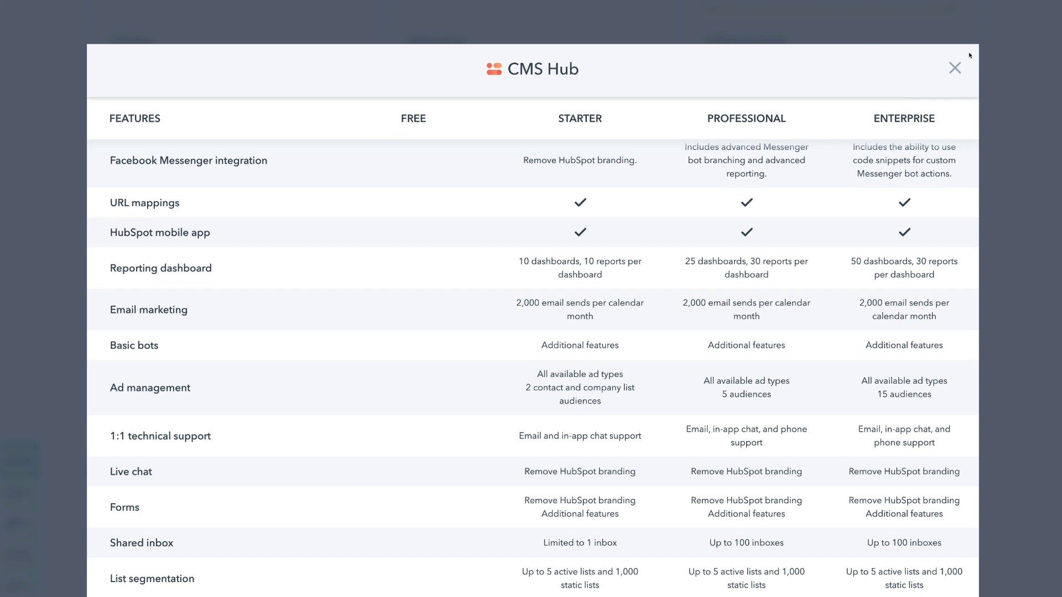
scroll(953, 61, "up", 15)
left_click(954, 68)
scroll(531, 299, "up", 10)
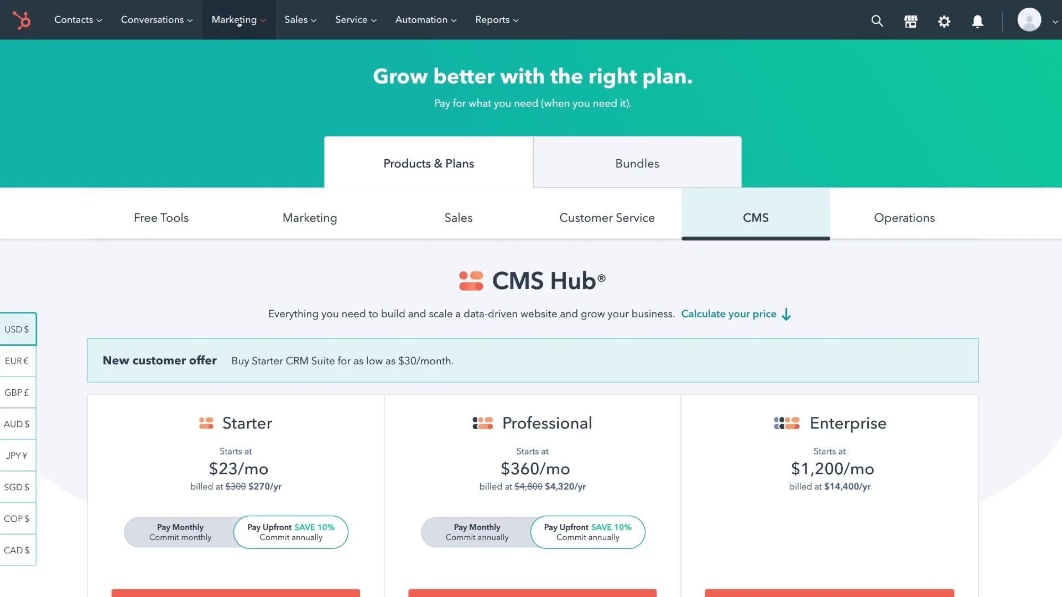
Step: Open the website setup guide from Website Pages and look through its previously completed tasks
left_click(239, 22)
mouse_move(251, 145)
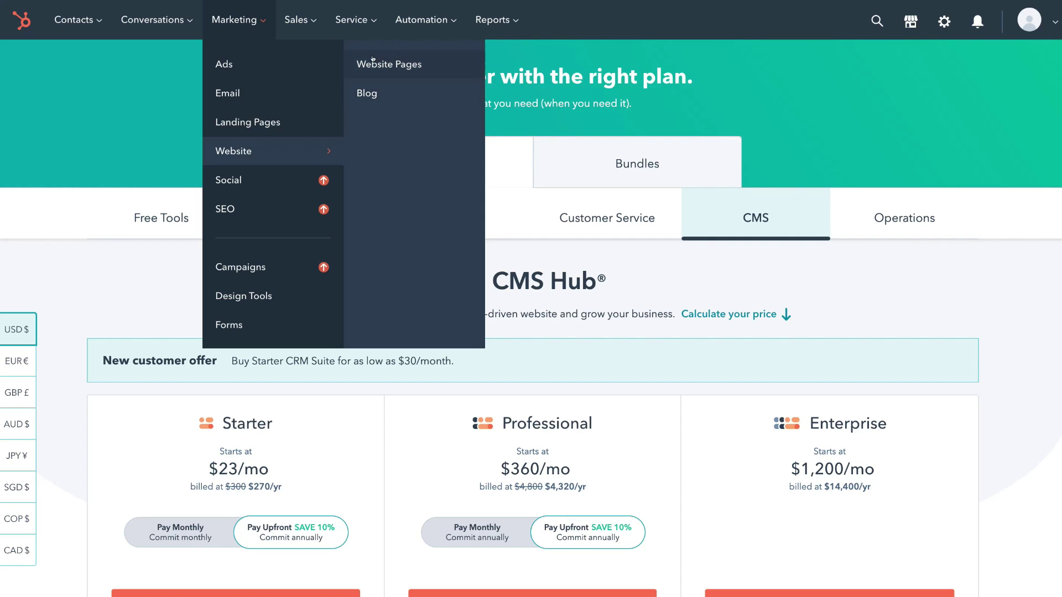
left_click(431, 62)
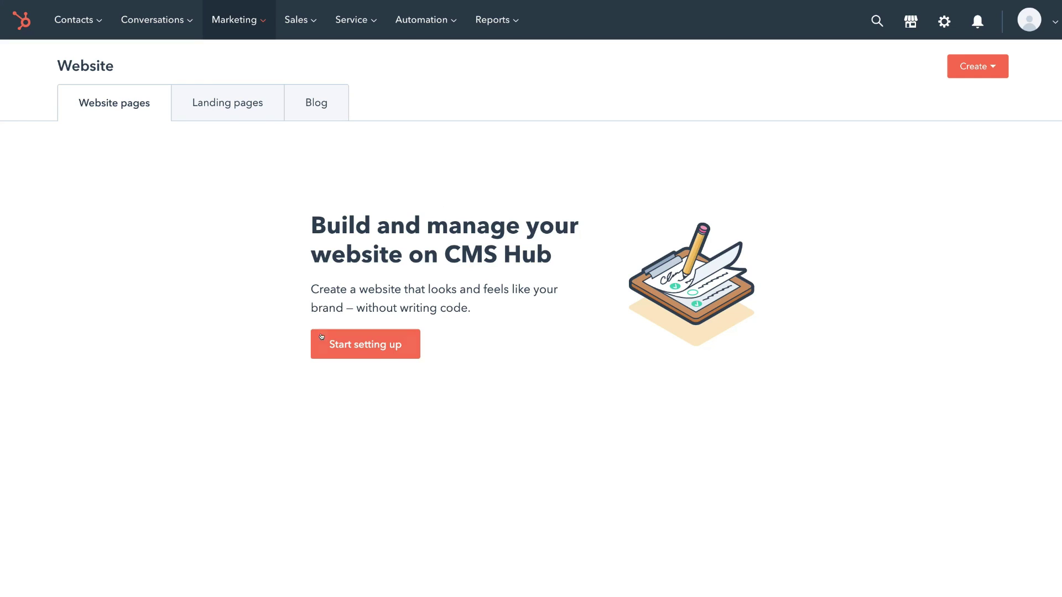
left_click(343, 342)
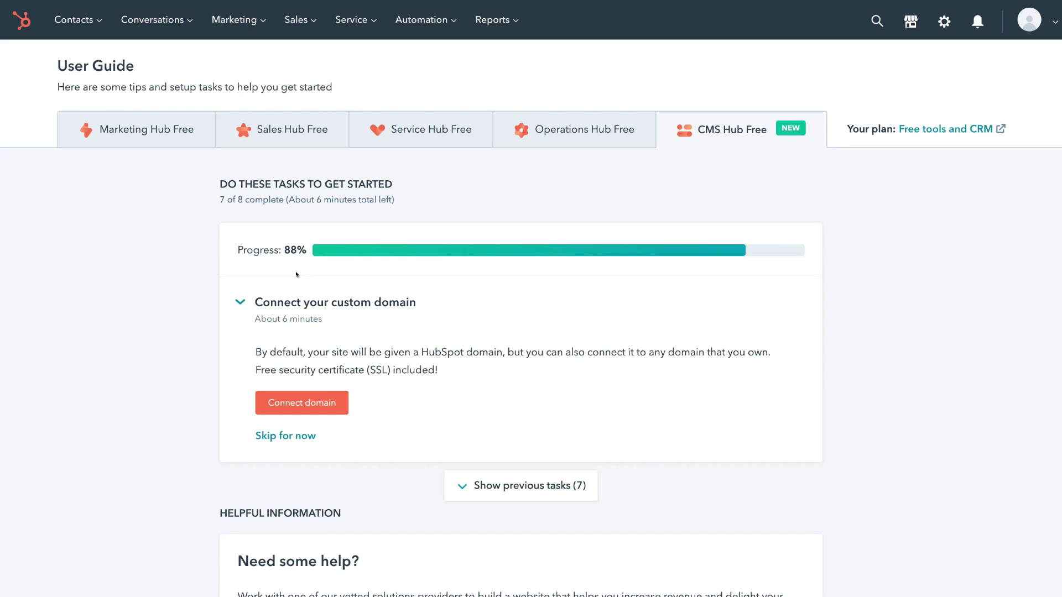
left_click(475, 485)
scroll(473, 453, "down", 4)
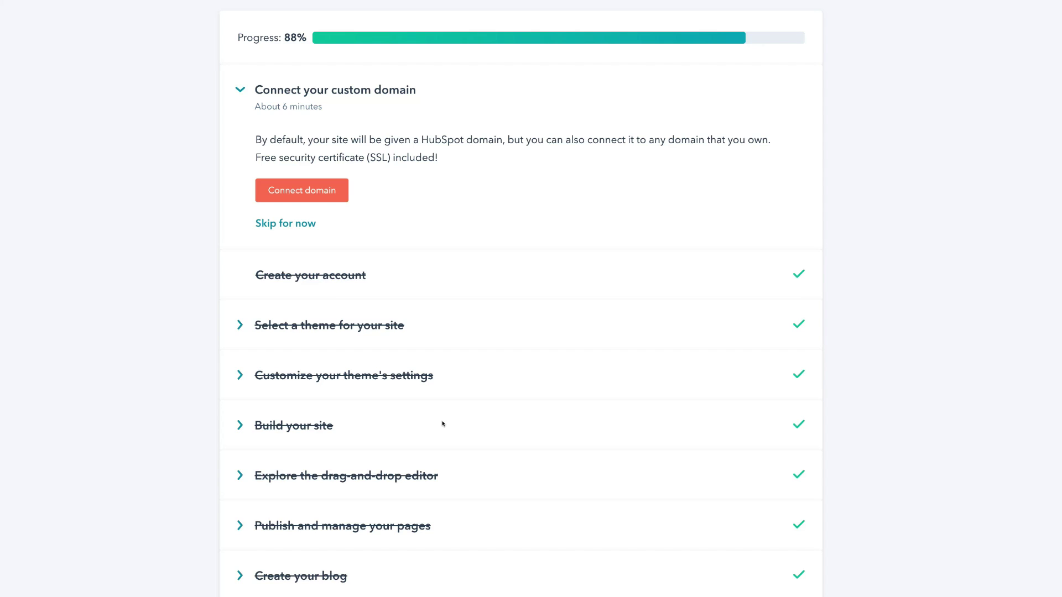
scroll(442, 424, "up", 4)
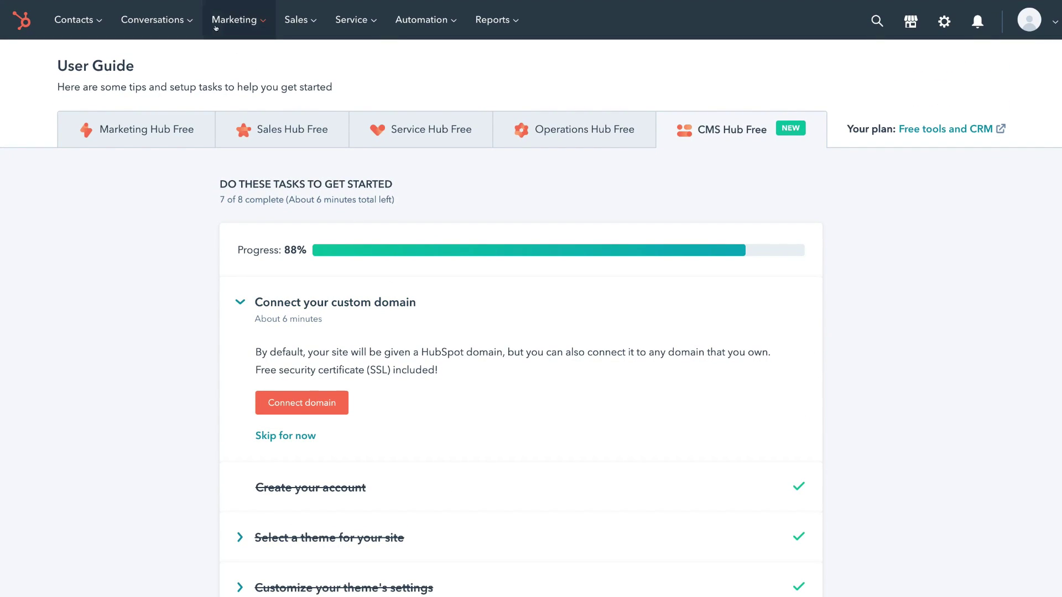
Step: Return to Website Pages and create a website page named Home
left_click(232, 21)
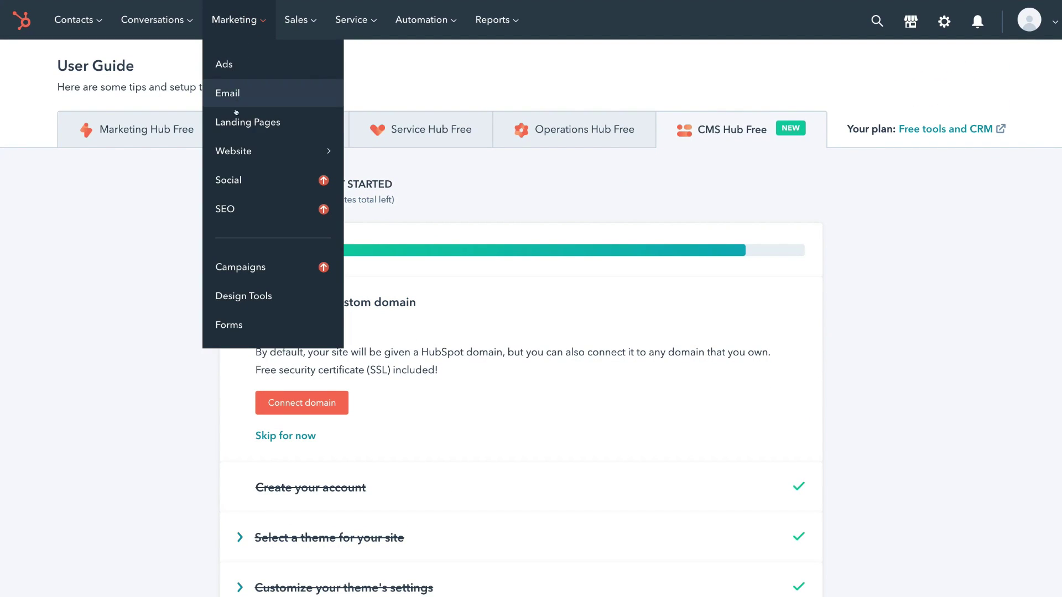
mouse_move(233, 149)
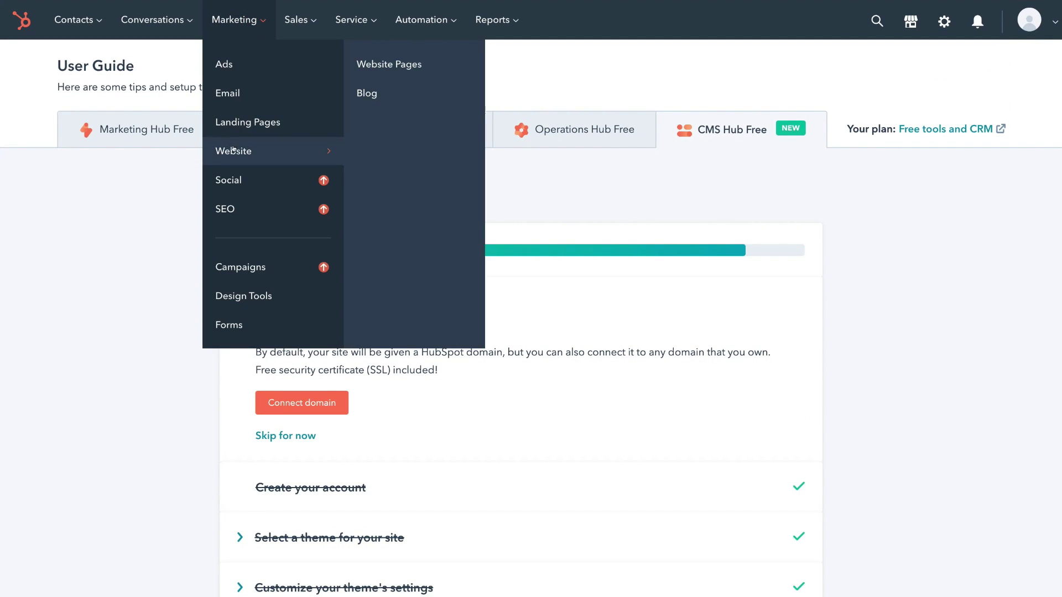
left_click(434, 62)
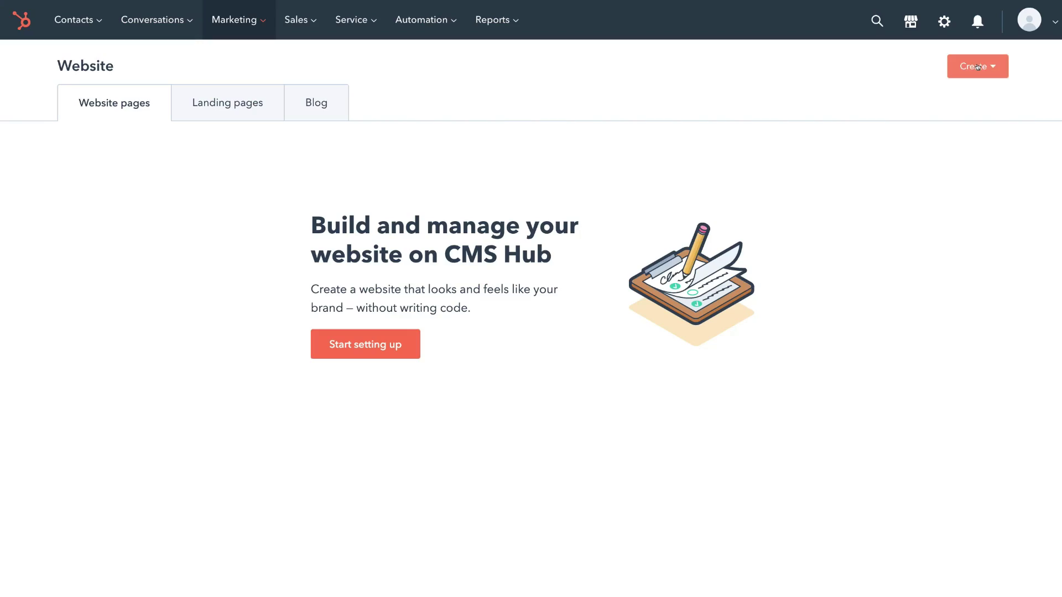
left_click(974, 66)
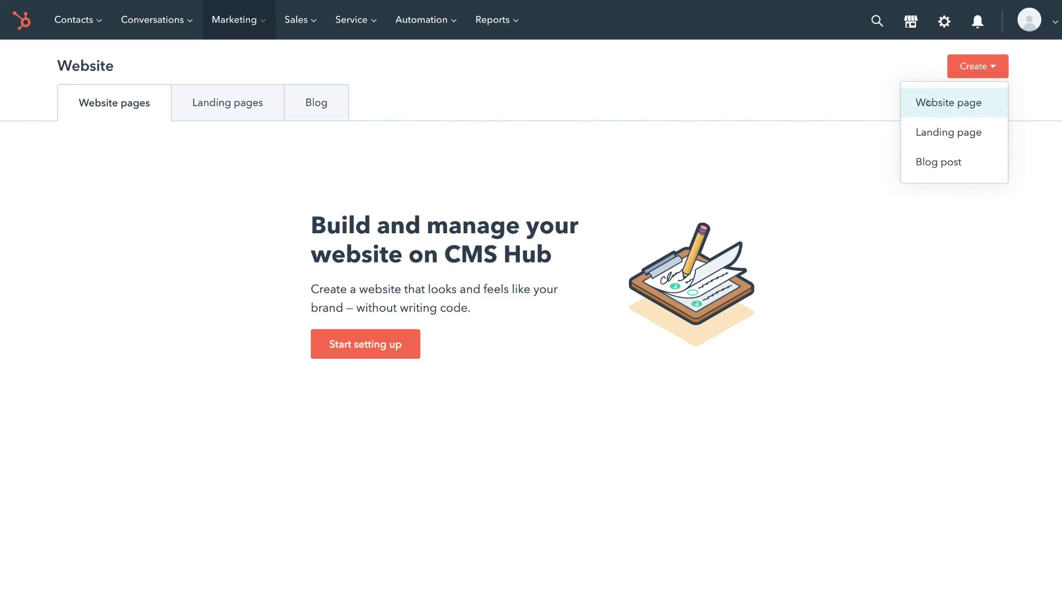
left_click(985, 102)
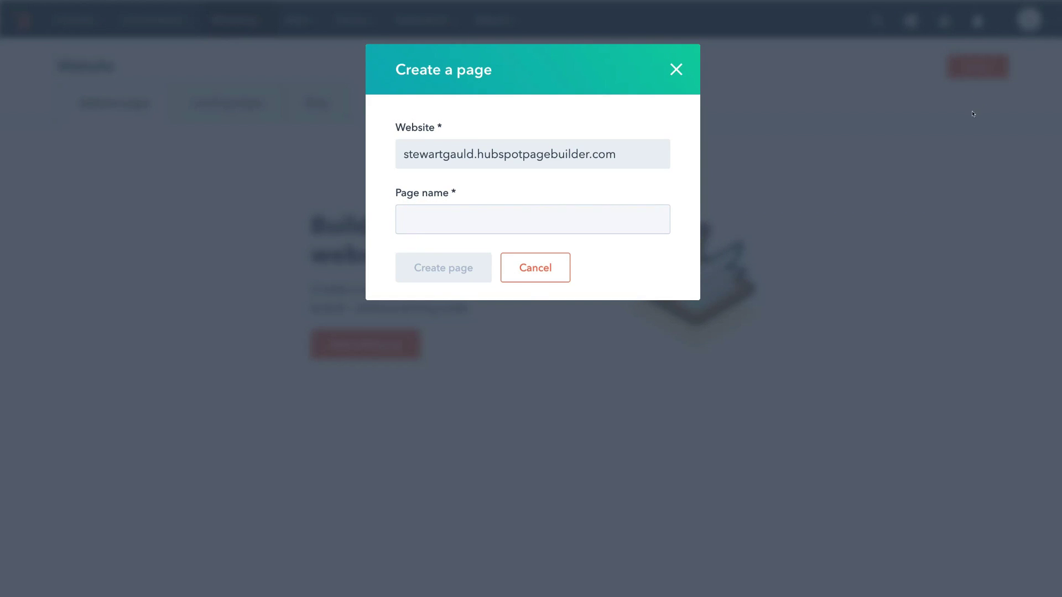
left_click(491, 213)
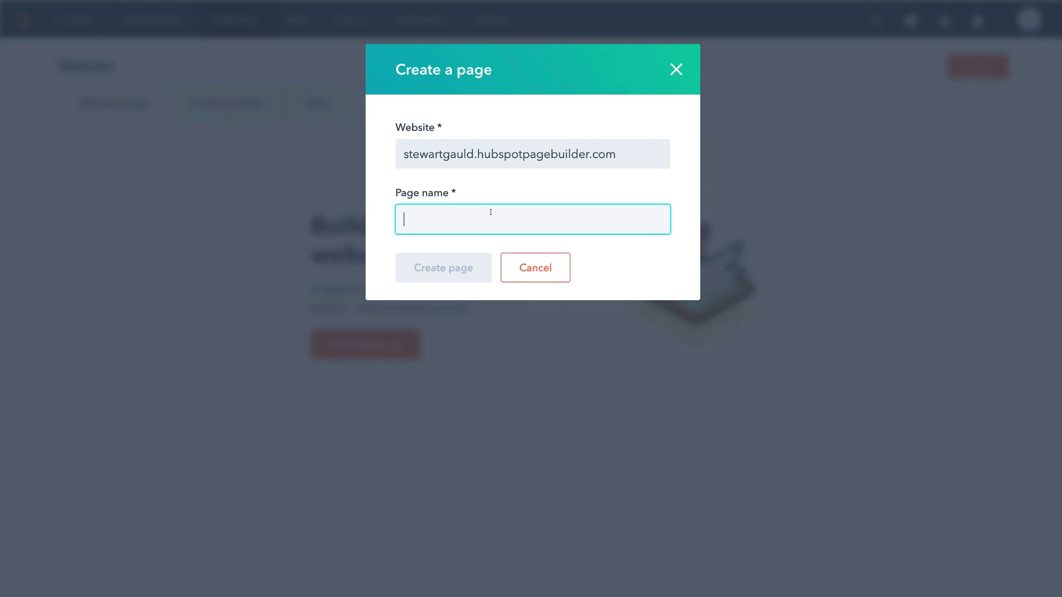
type("Home")
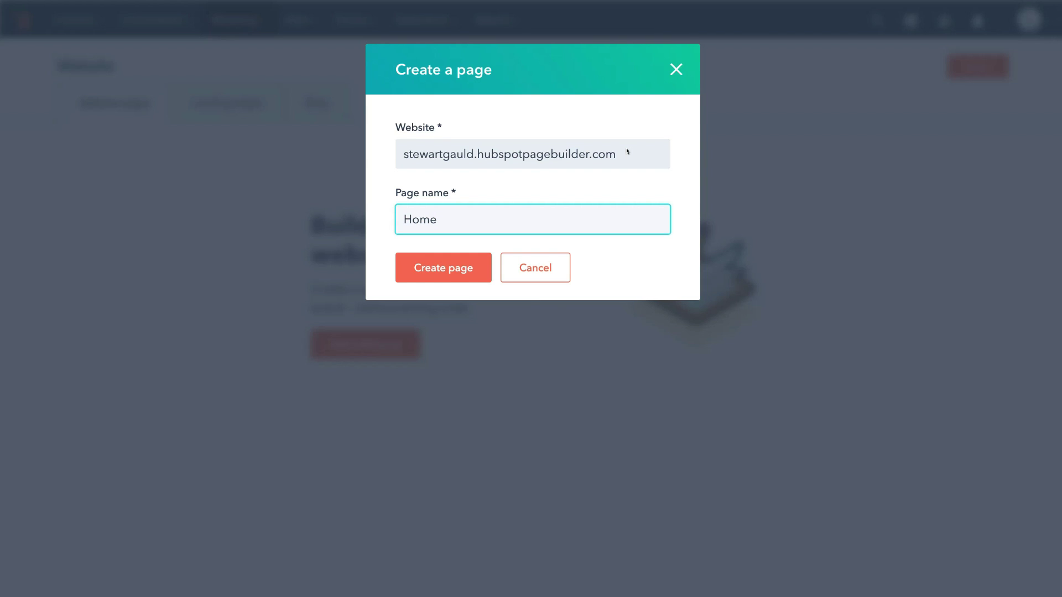
left_click(443, 270)
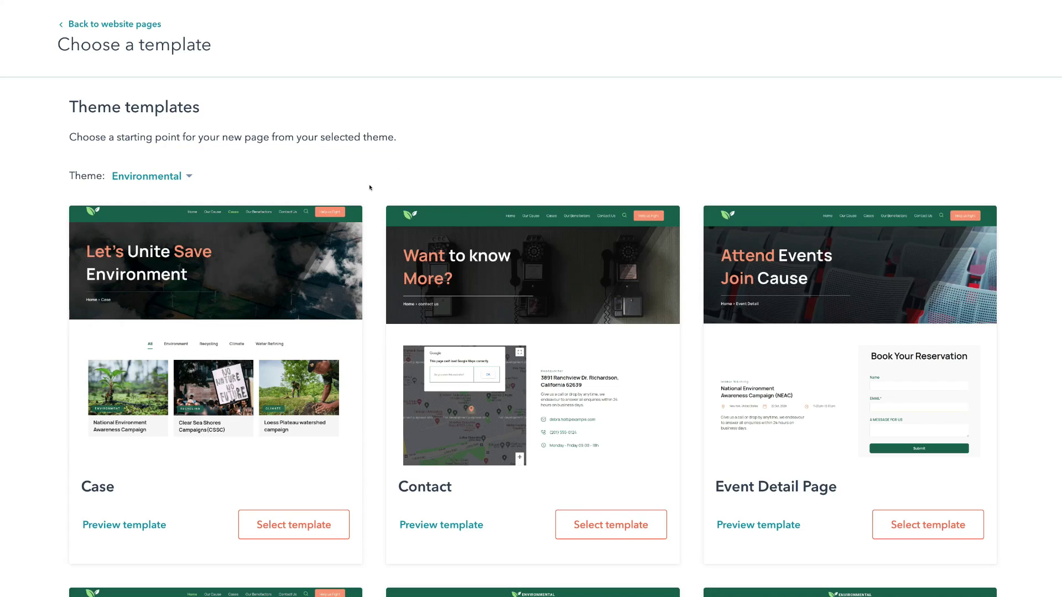
Step: Browse the Environmental theme's templates and open the theme's settings for editing
scroll(370, 187, "down", 10)
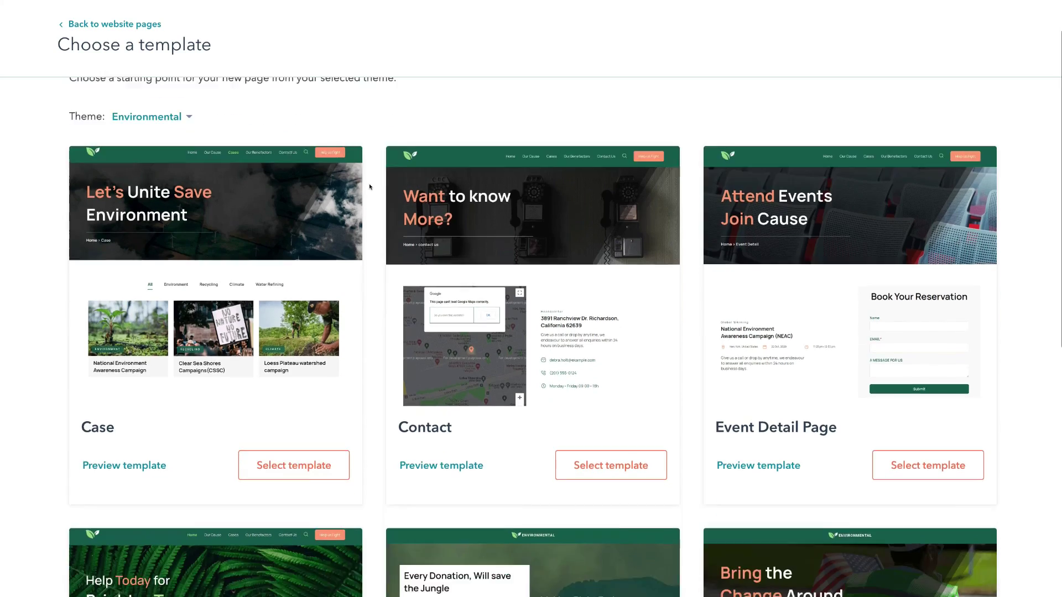
scroll(370, 187, "down", 3)
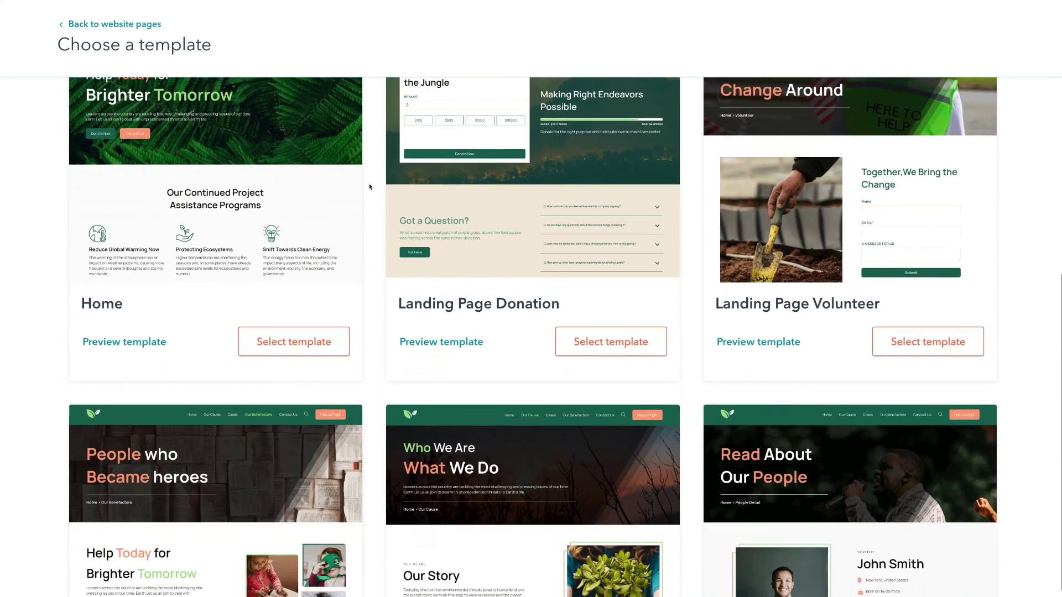
scroll(370, 187, "up", 4)
scroll(370, 187, "up", 1)
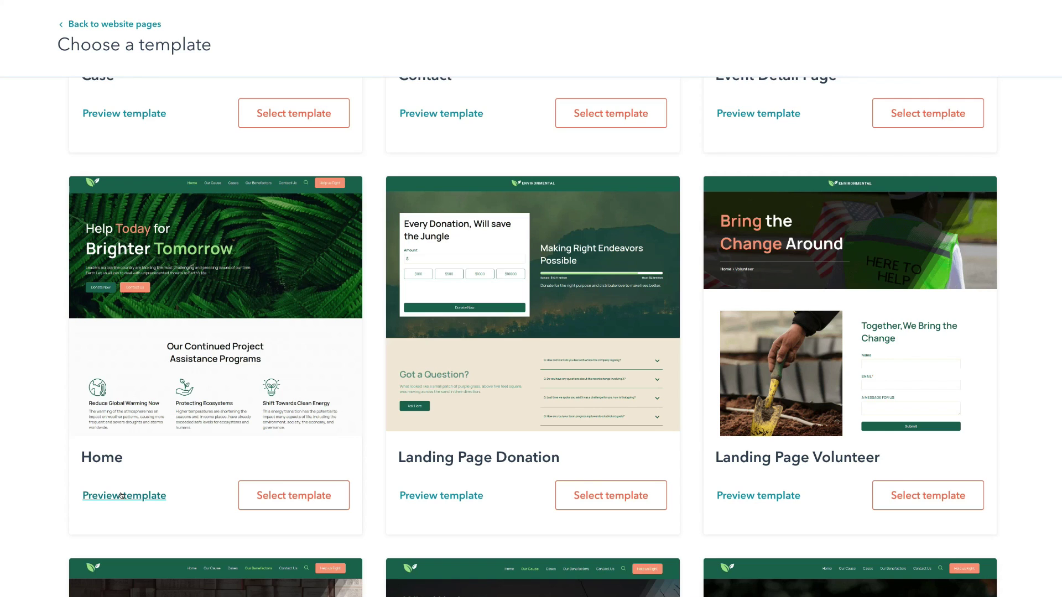
scroll(122, 495, "up", 7)
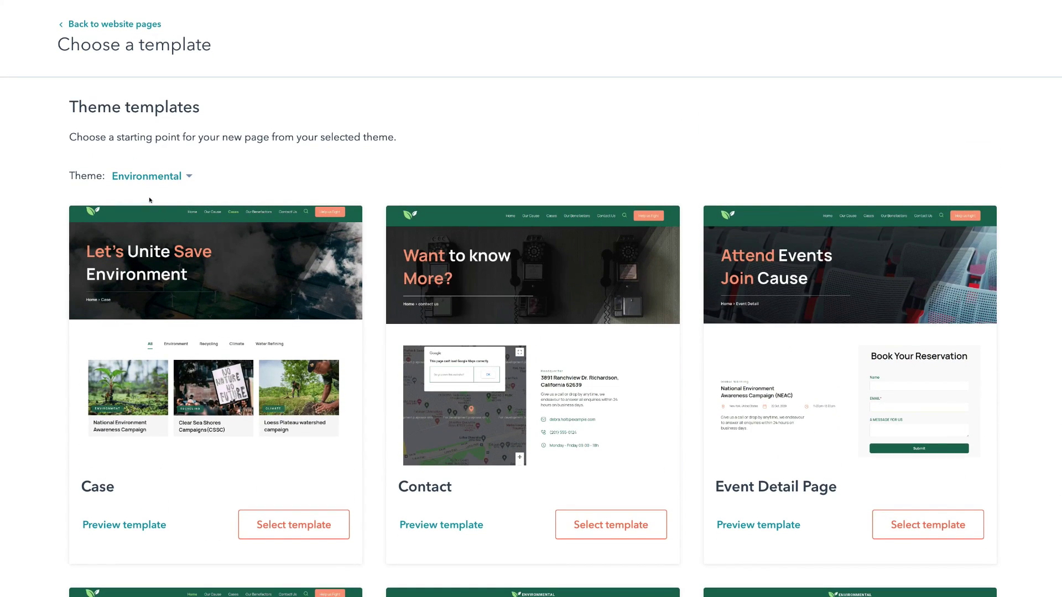
left_click(166, 176)
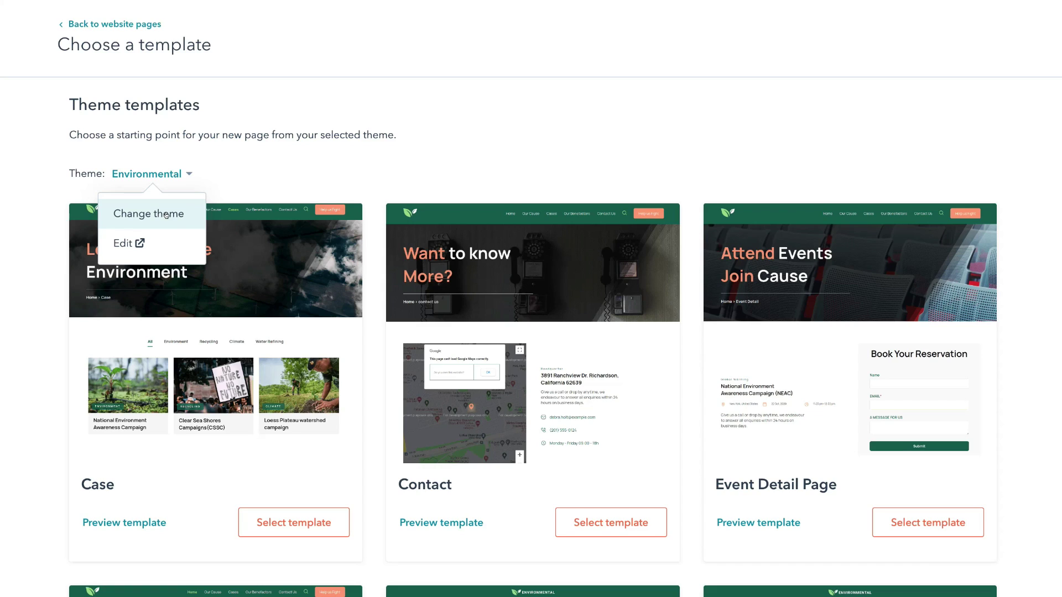
left_click(139, 243)
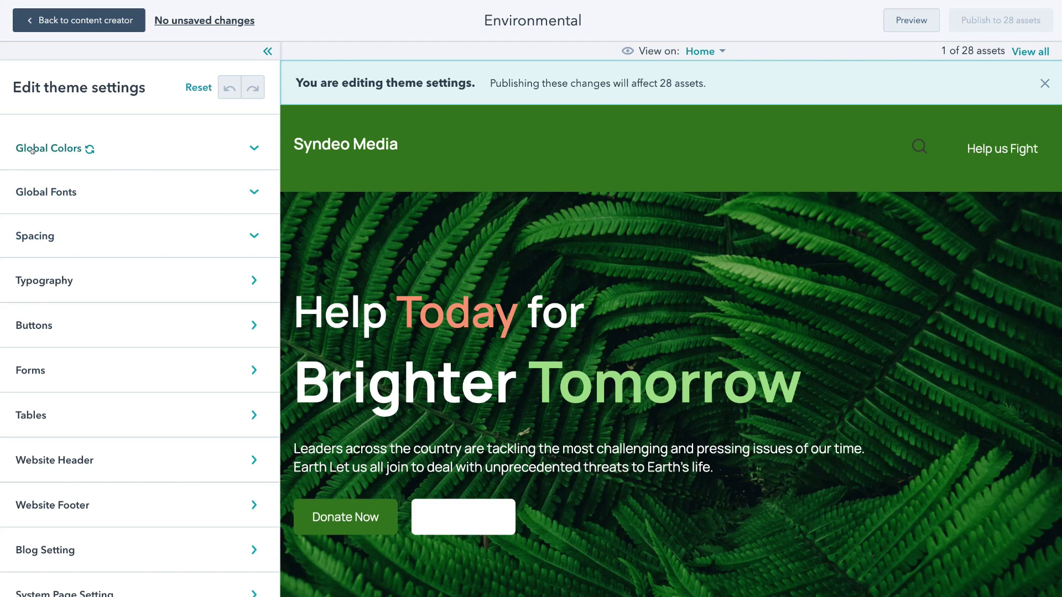
Step: Set the theme's global primary color to green 69A84F
left_click(136, 145)
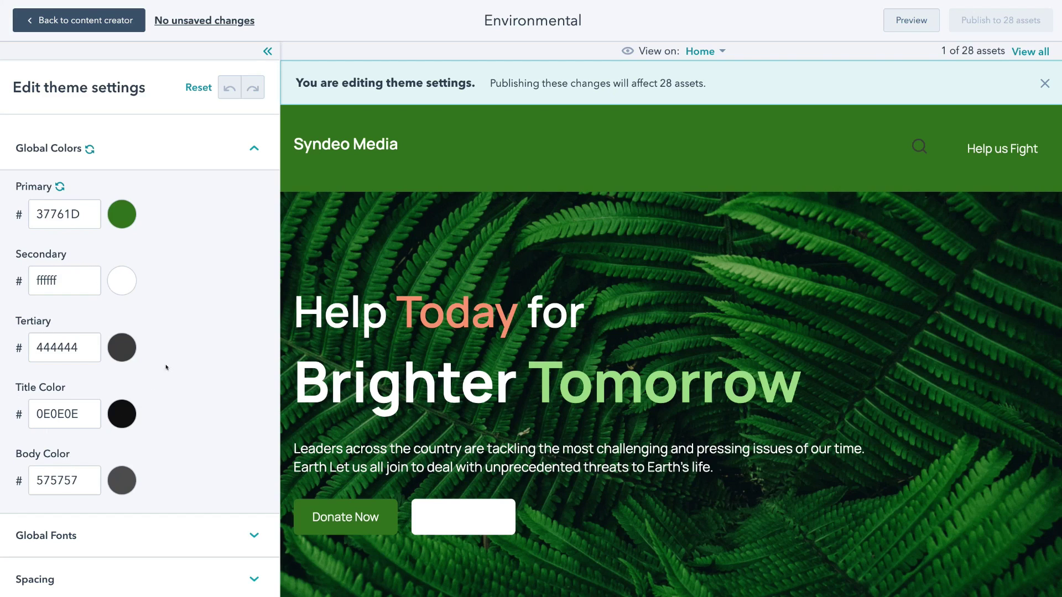
left_click(122, 214)
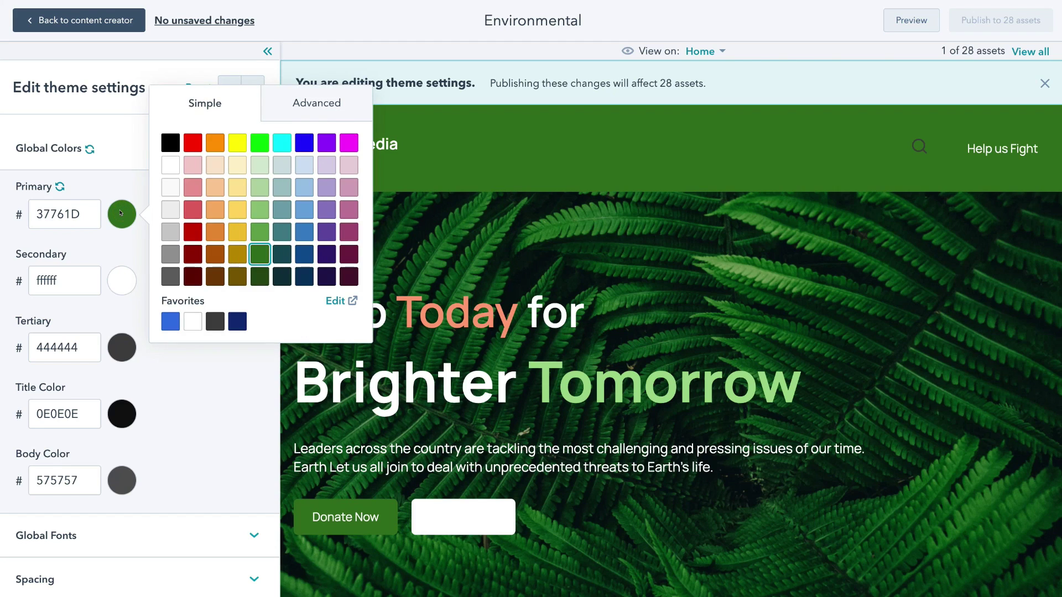
left_click(258, 228)
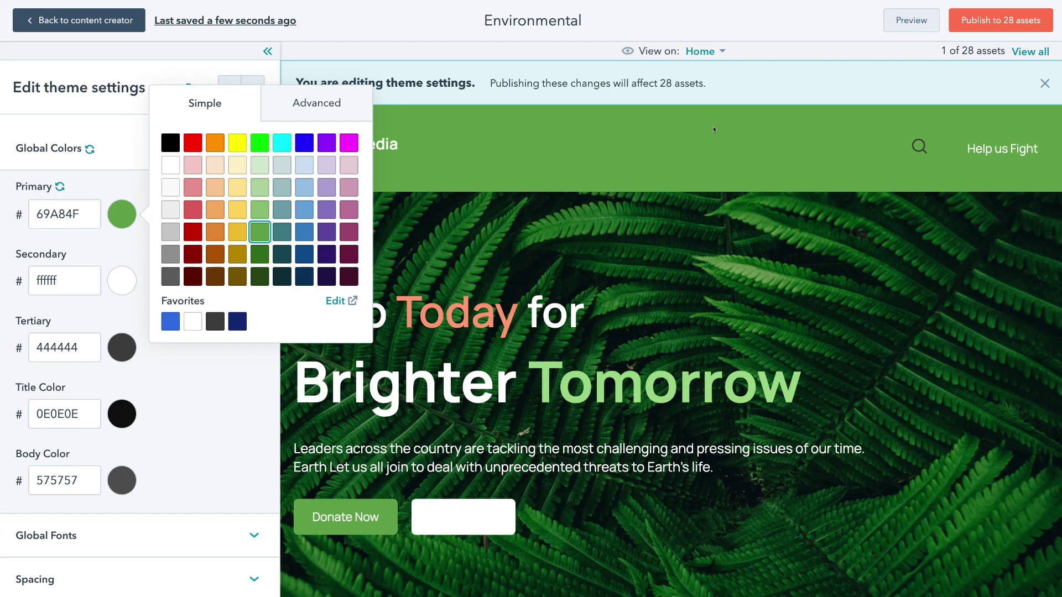
Step: View the theme settings on the Contact template, collapse the global colors and look over the remaining setting categories
left_click(699, 52)
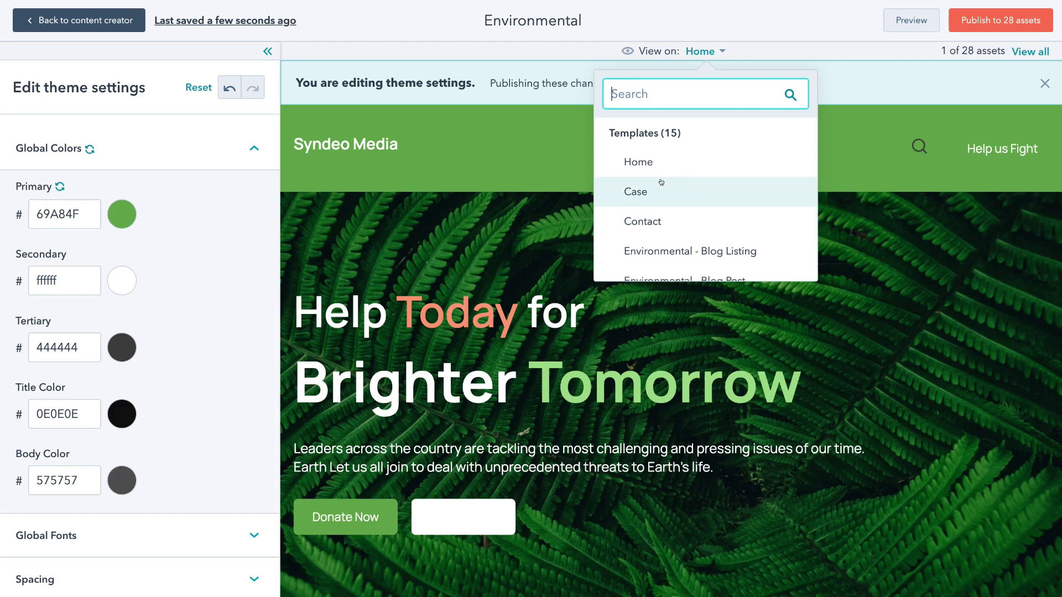
left_click(699, 219)
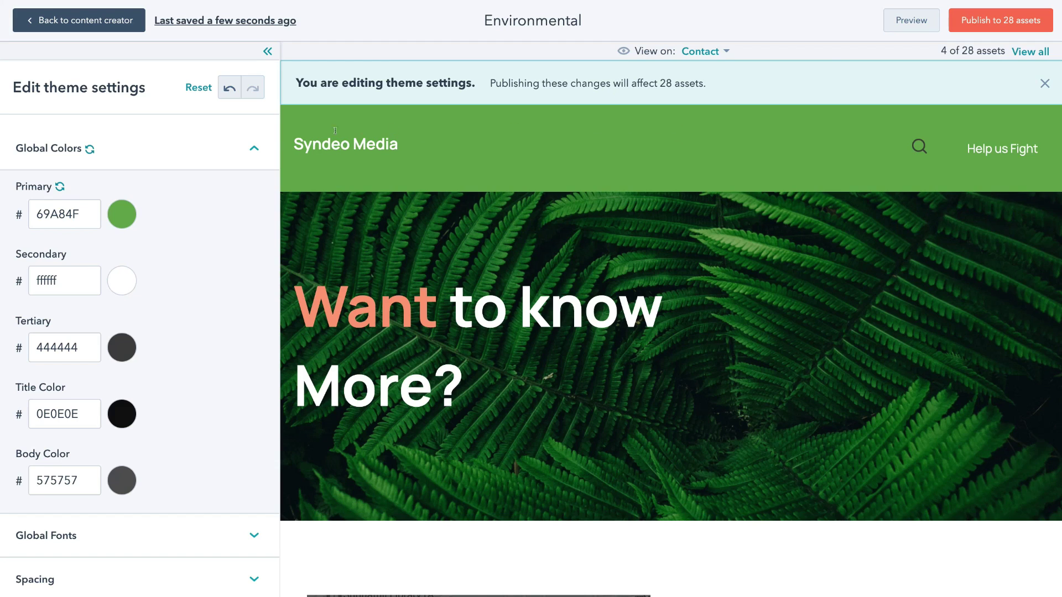
left_click(248, 150)
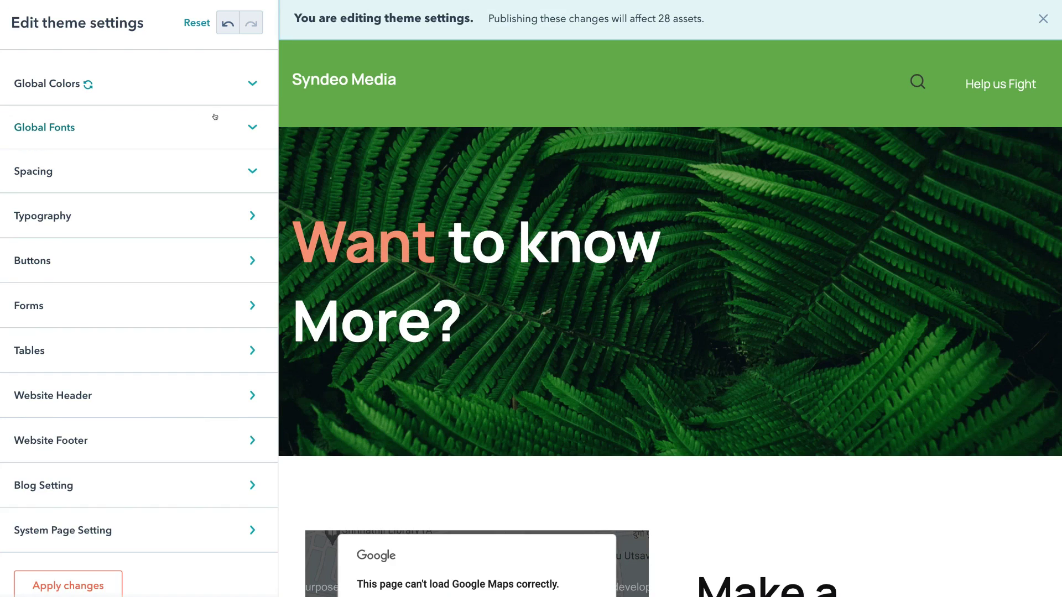
scroll(216, 181, "down", 1)
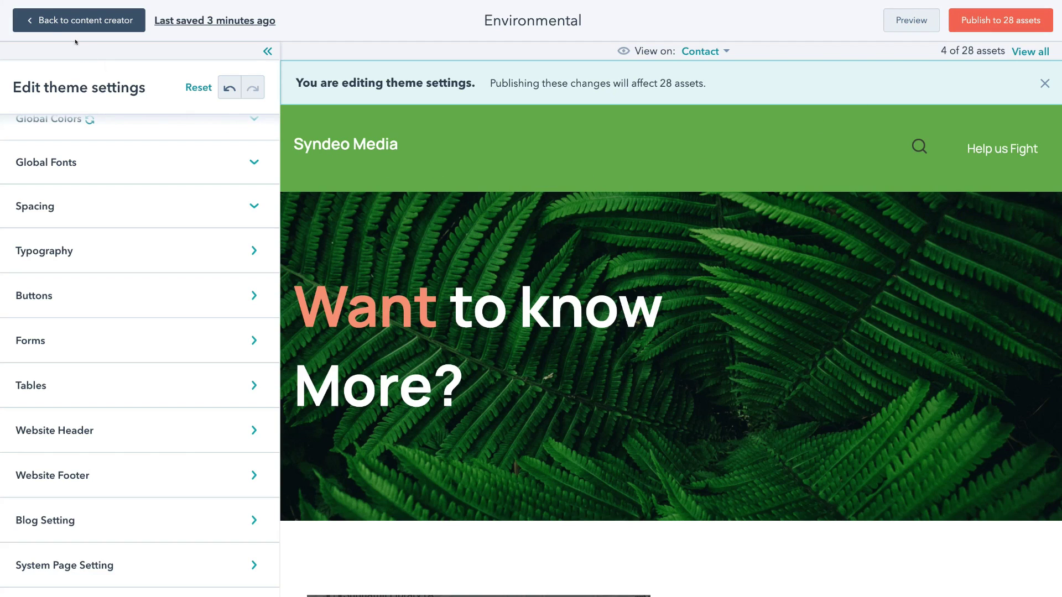
Step: Leave the theme settings and select the Environmental theme's Home template for the new page
left_click(69, 21)
left_click(490, 159)
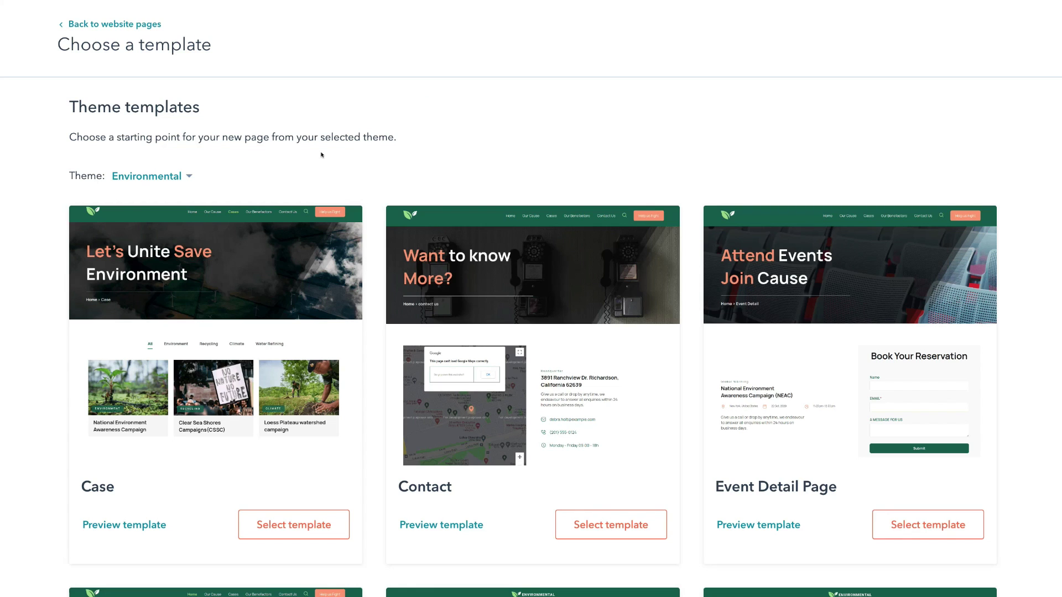
scroll(321, 154, "down", 8)
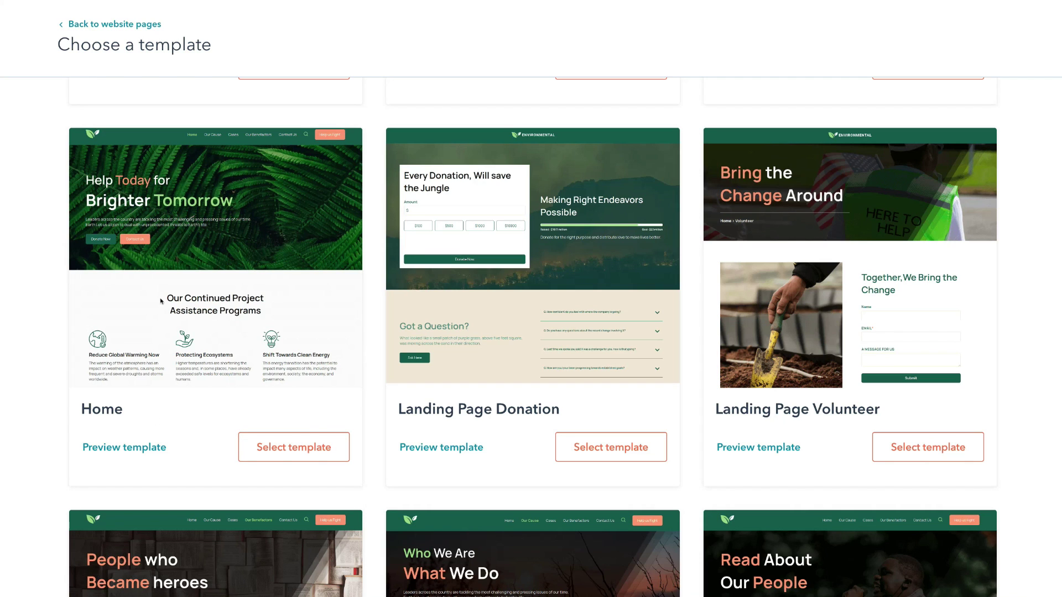
scroll(233, 311, "up", 8)
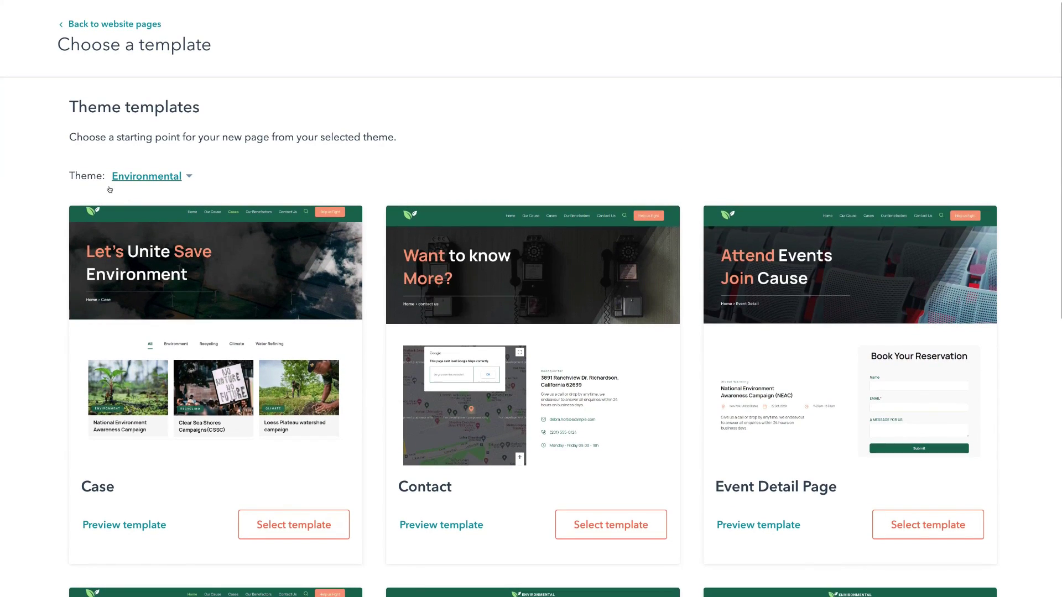
scroll(190, 232, "down", 8)
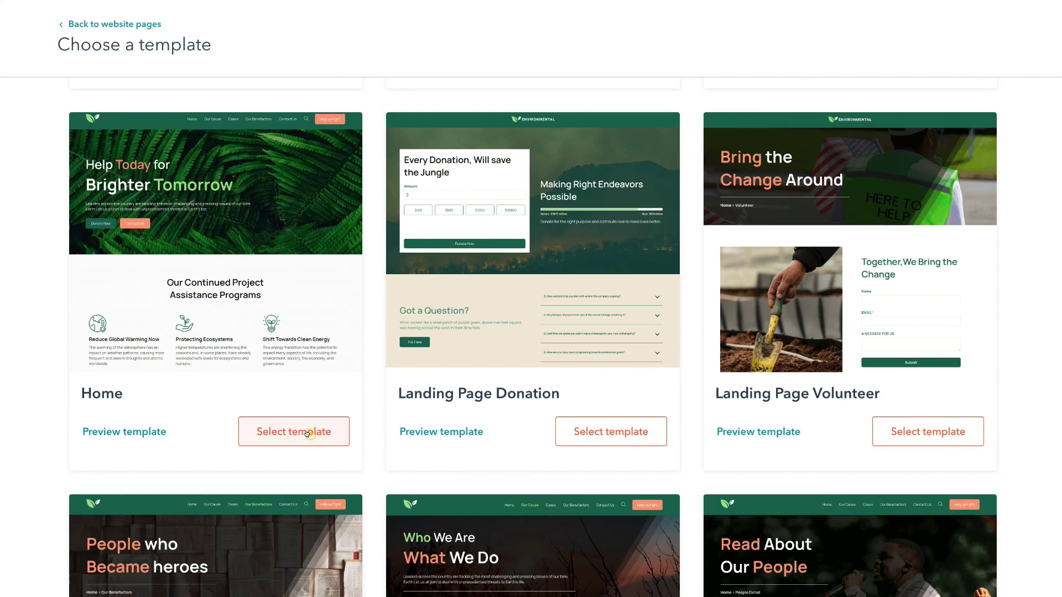
left_click(307, 434)
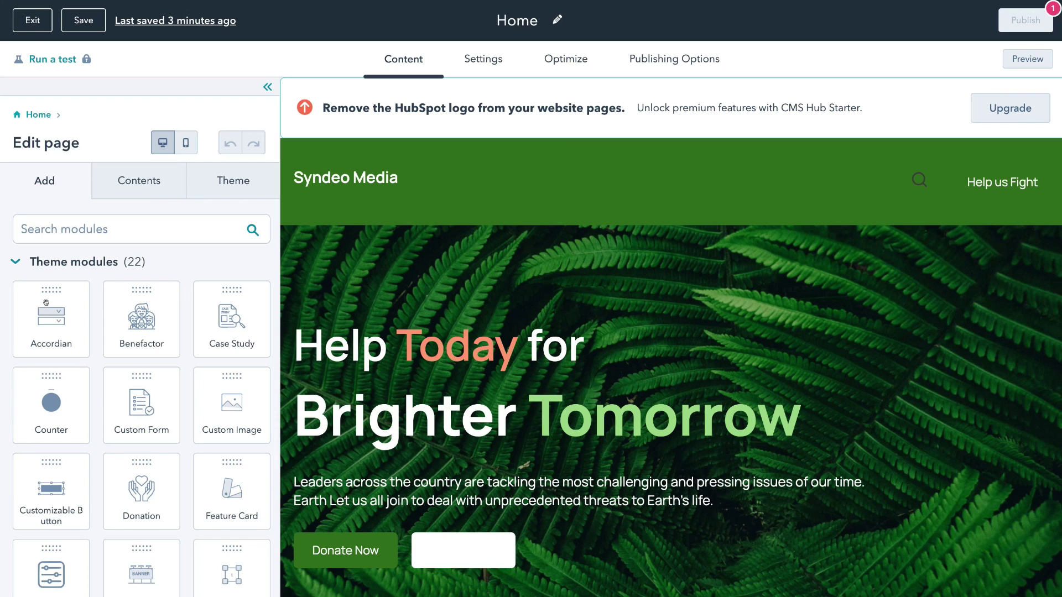
Step: Insert a Rich Text module between the hero banner and the Our Continued Project Assistance Programs section
scroll(149, 311, "down", 10)
scroll(150, 311, "down", 3)
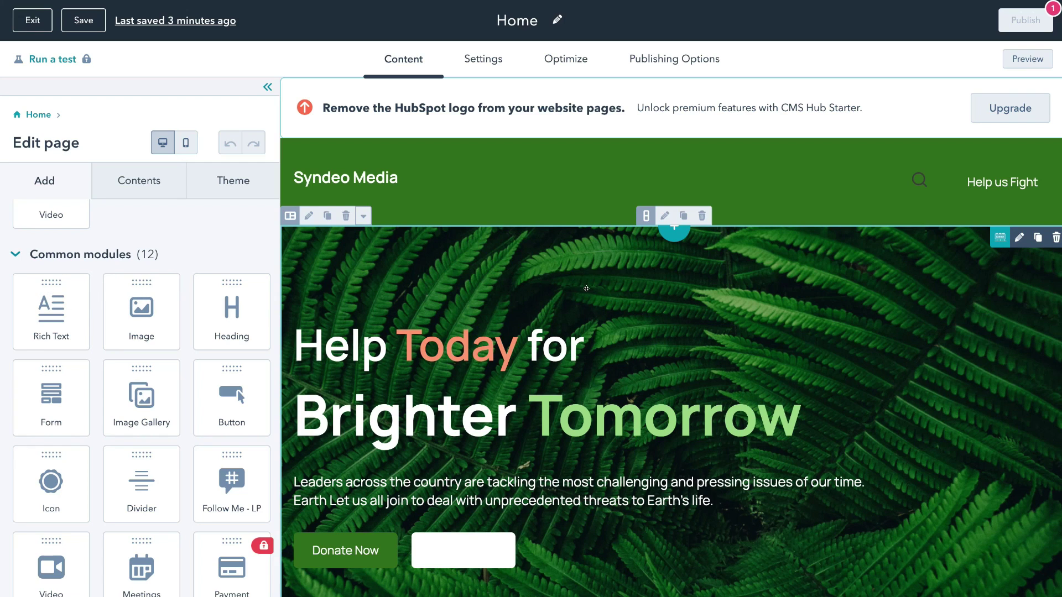
scroll(583, 288, "down", 5)
scroll(586, 289, "up", 1)
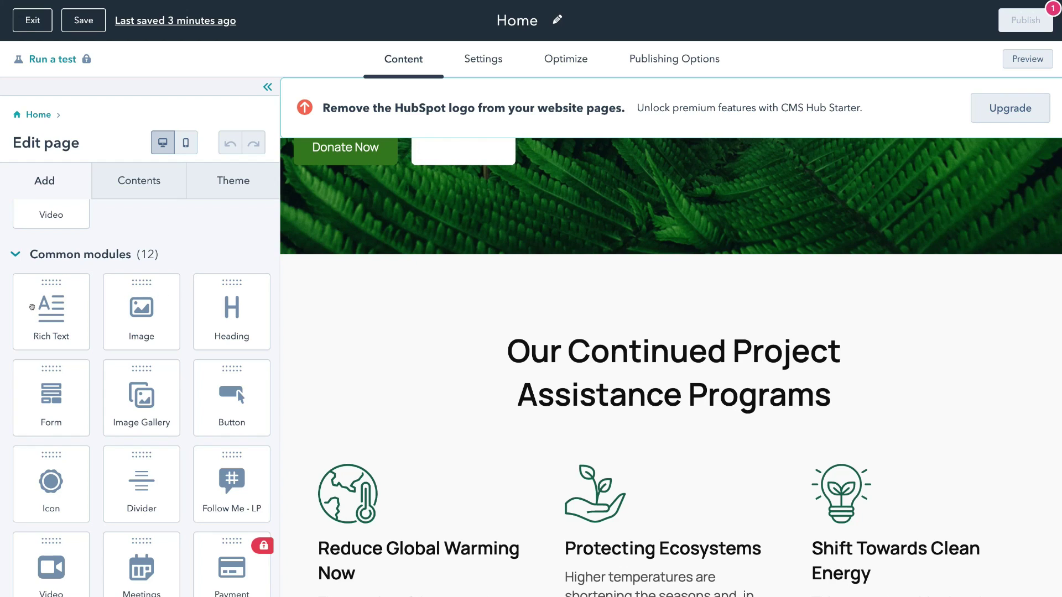
left_click_drag(26, 307, 650, 254)
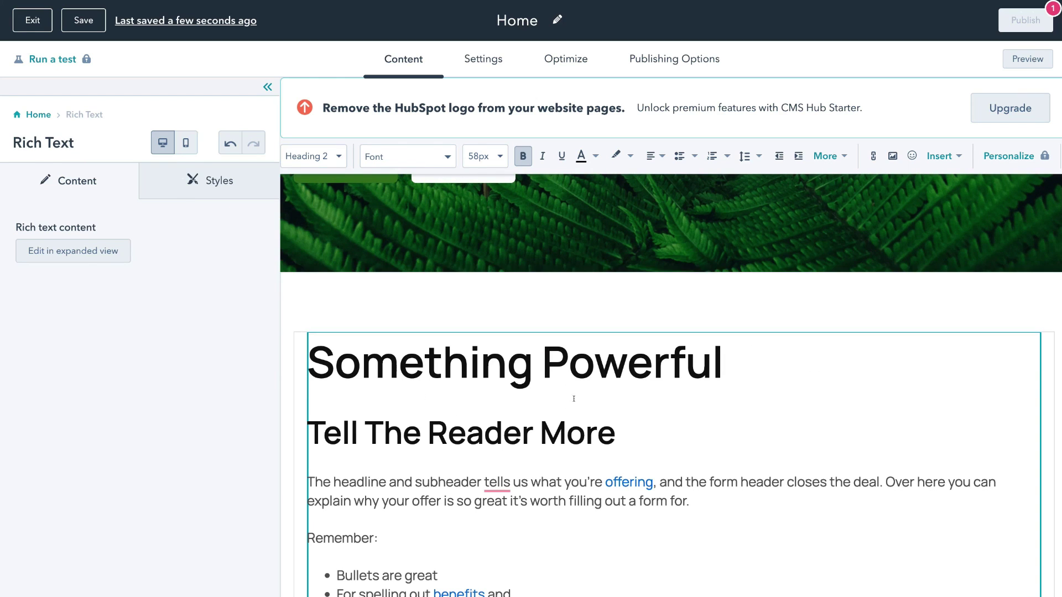
Step: Look over the sample text in the new Rich Text module and delete the module from the page
scroll(572, 341, "up", 1)
scroll(569, 332, "down", 8)
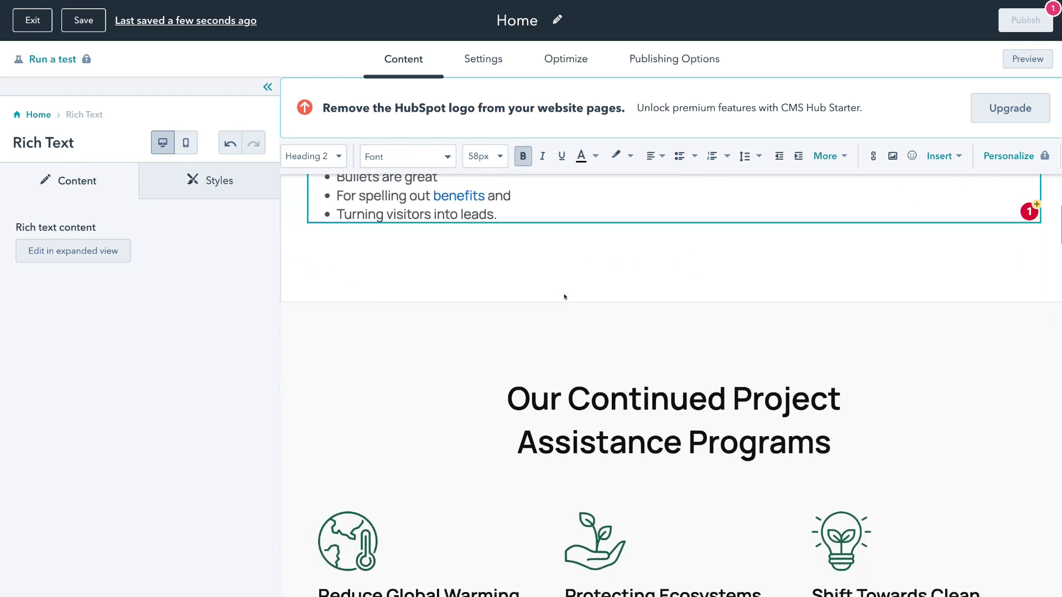
scroll(562, 320, "up", 2)
scroll(562, 319, "up", 5)
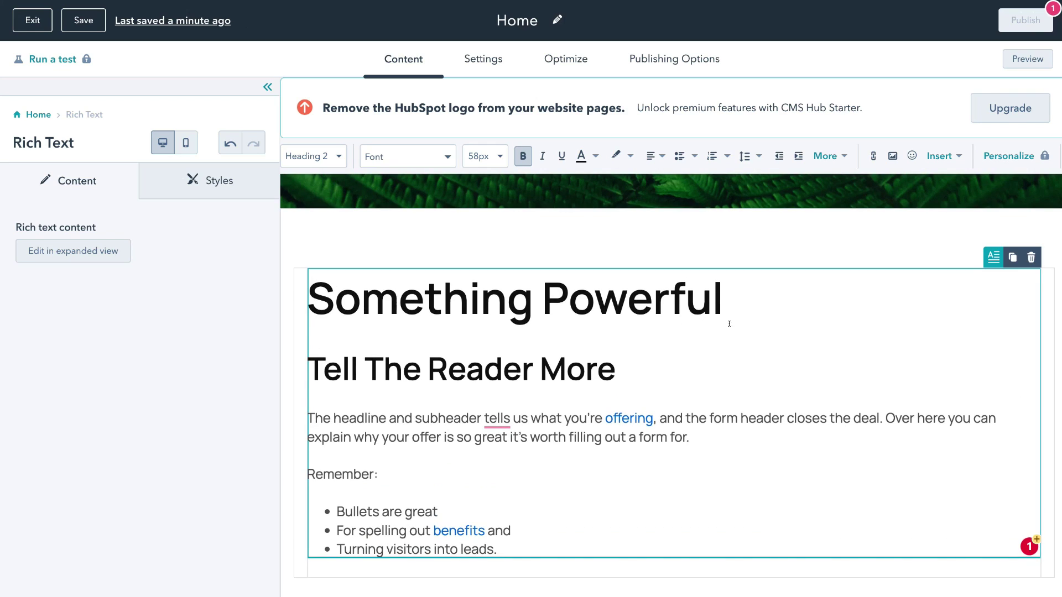
left_click_drag(658, 368, 409, 375)
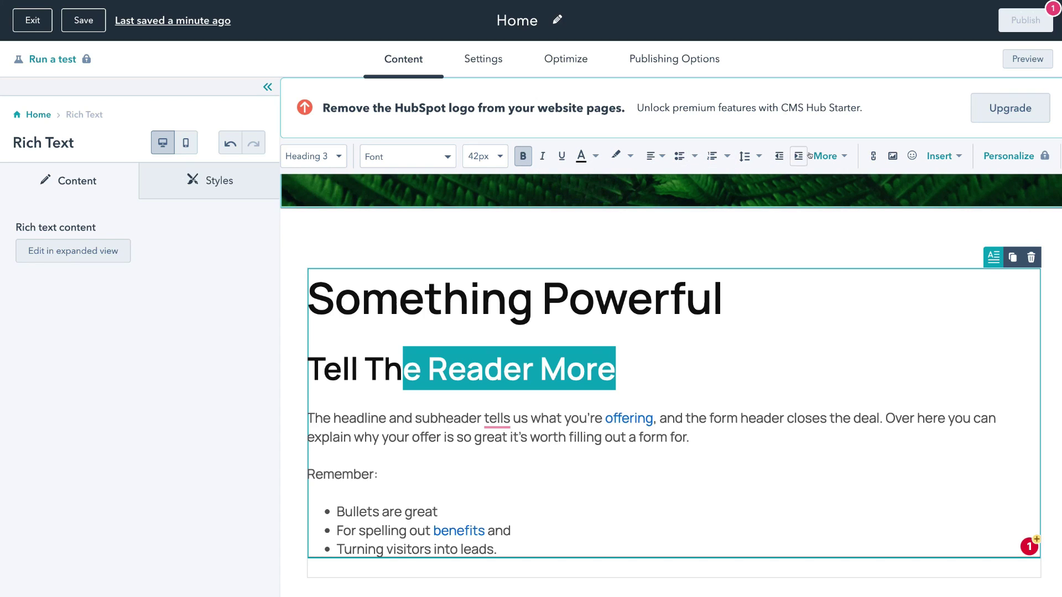
left_click(1029, 257)
Step: Start adding a section below the hero banner and look through the theme's custom sections
scroll(586, 473, "up", 5)
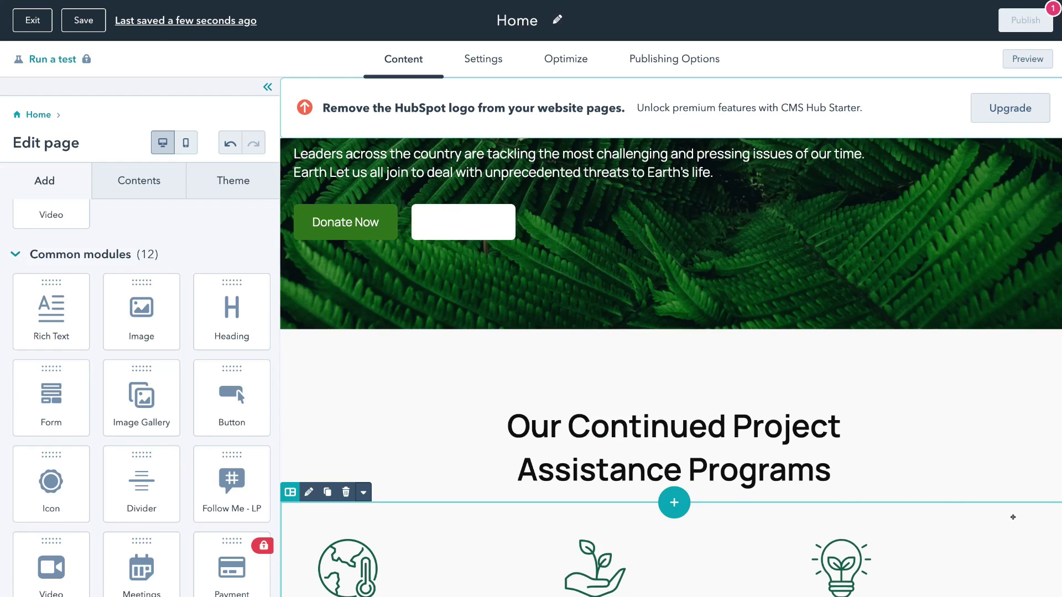
scroll(587, 472, "down", 2)
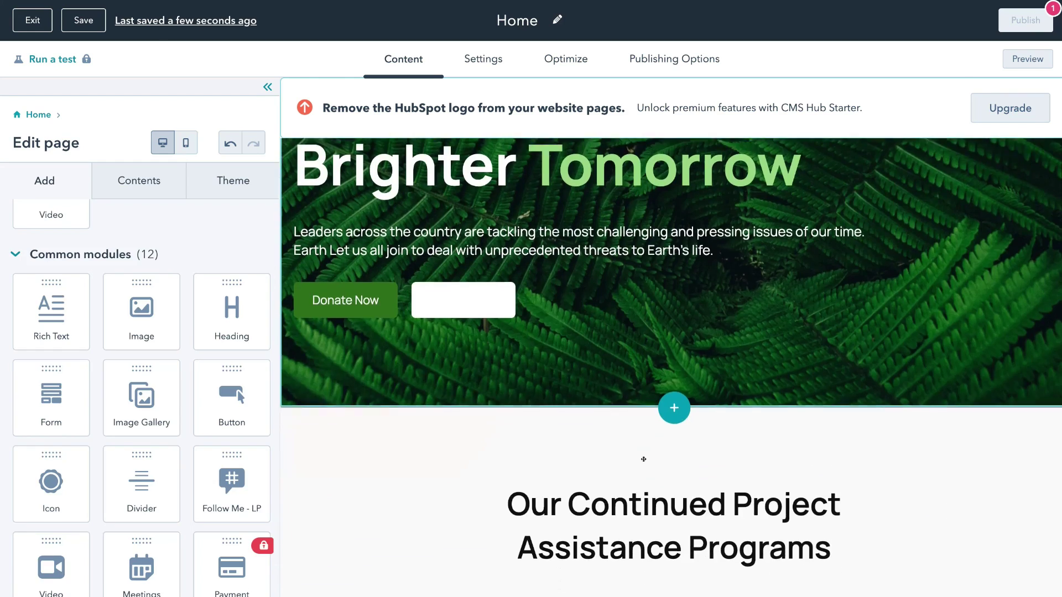
left_click(672, 395)
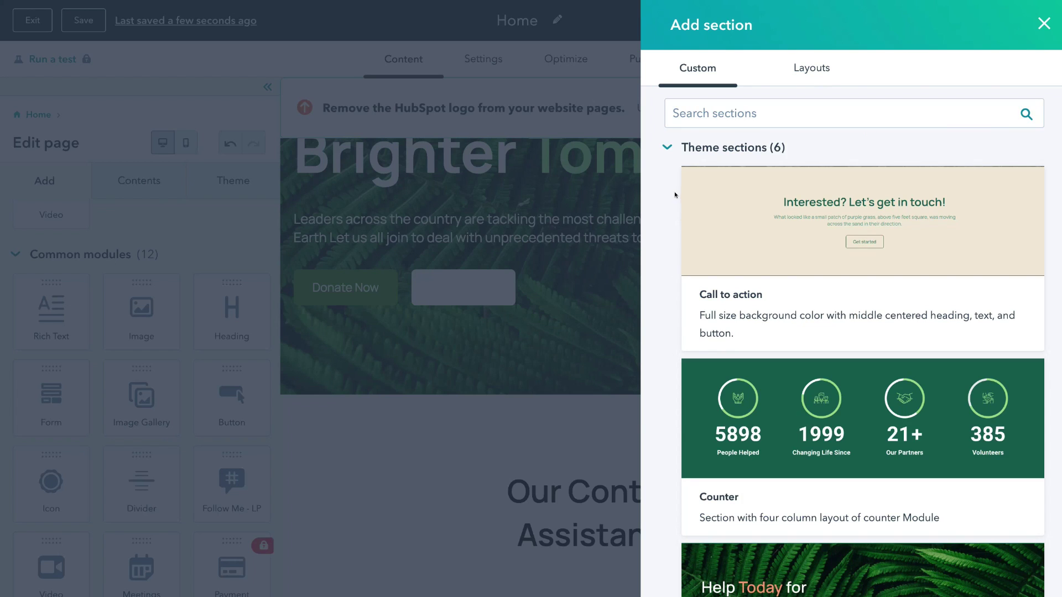
mouse_move(838, 212)
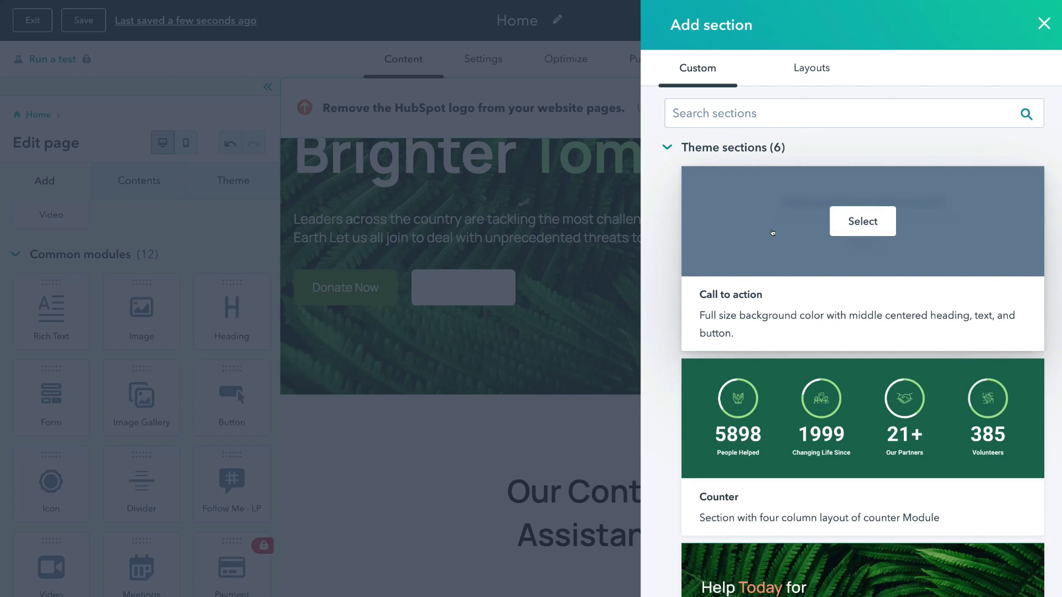
scroll(772, 243, "down", 5)
scroll(816, 272, "down", 1)
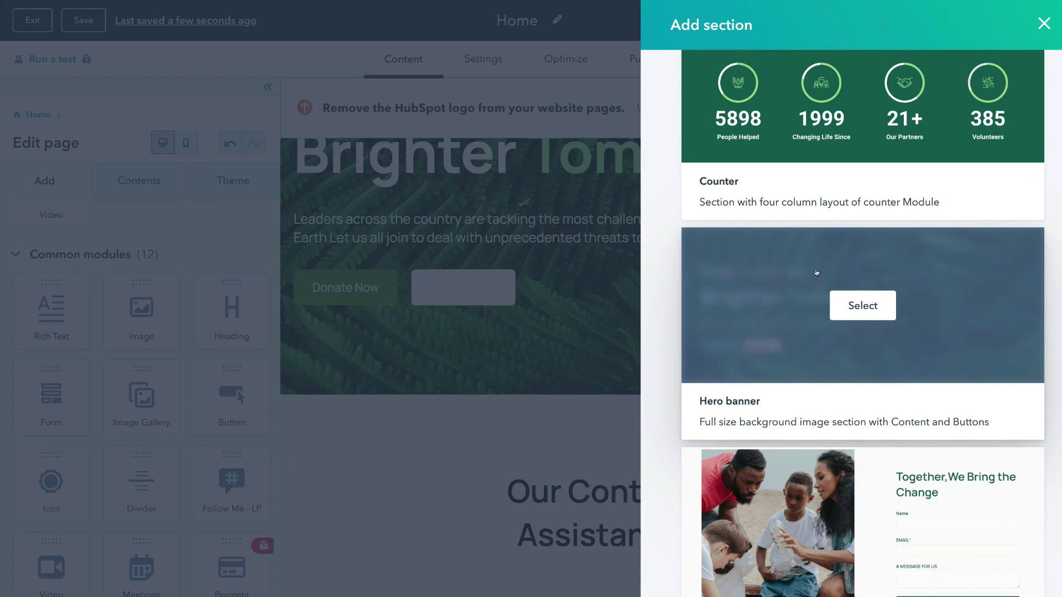
scroll(816, 272, "down", 8)
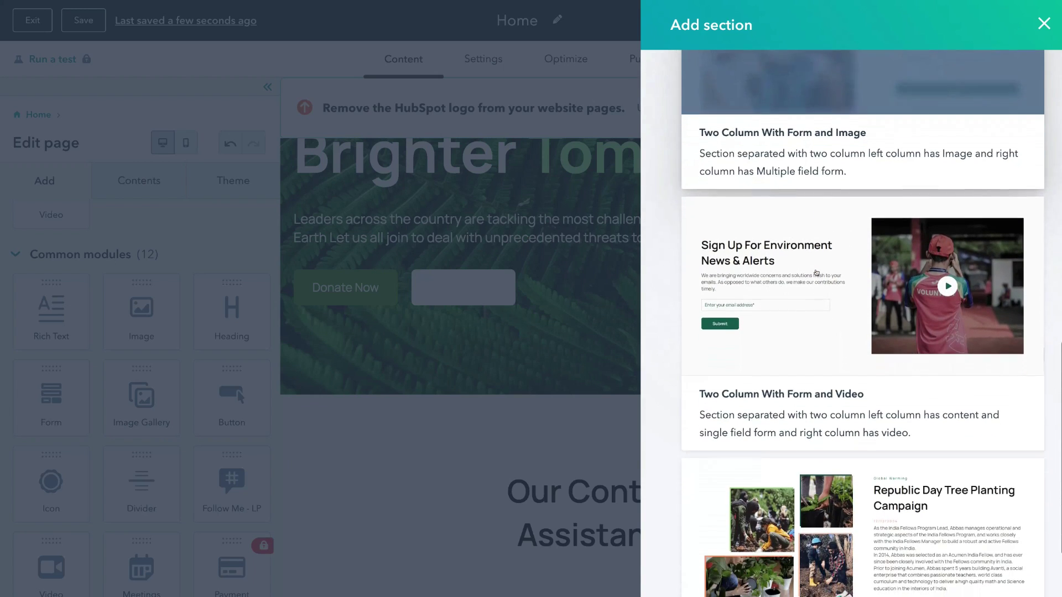
scroll(817, 272, "down", 5)
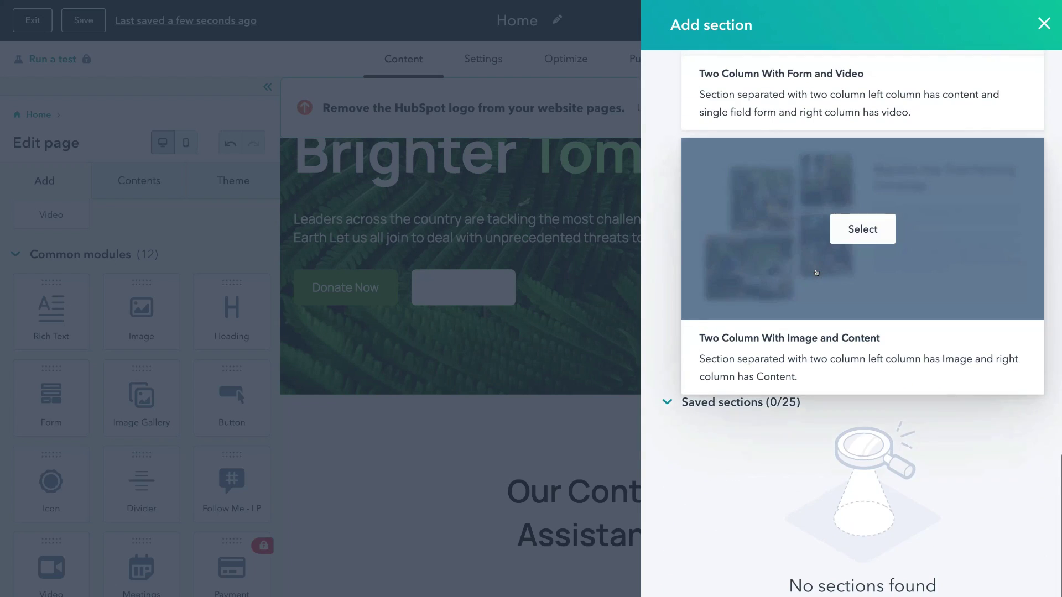
scroll(817, 272, "up", 10)
scroll(864, 377, "up", 5)
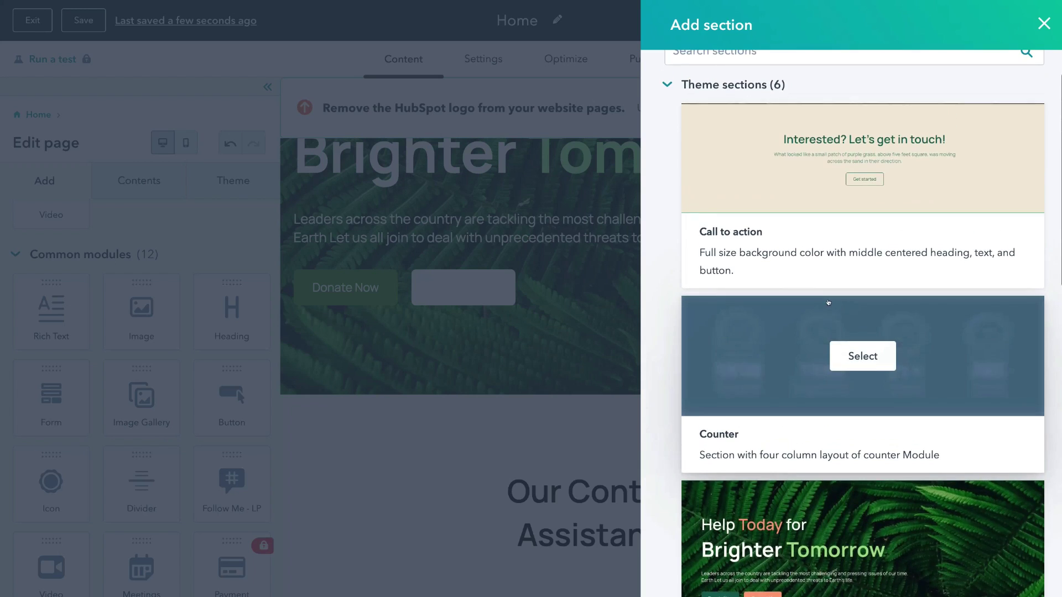
scroll(852, 357, "up", 1)
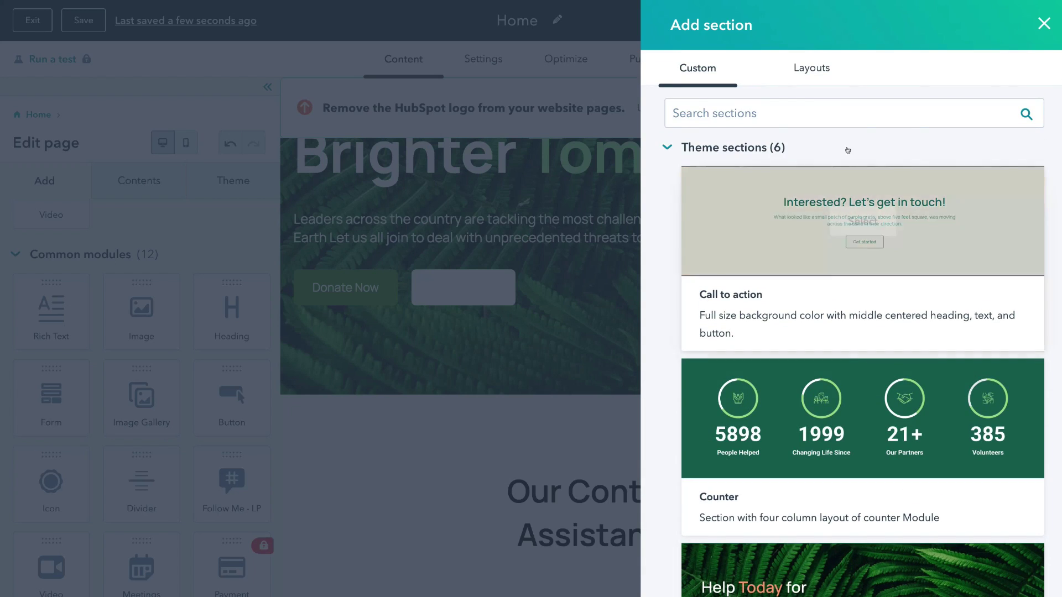
Step: Add a three-column layout section below the hero banner and place an Image module in its first column
left_click(809, 69)
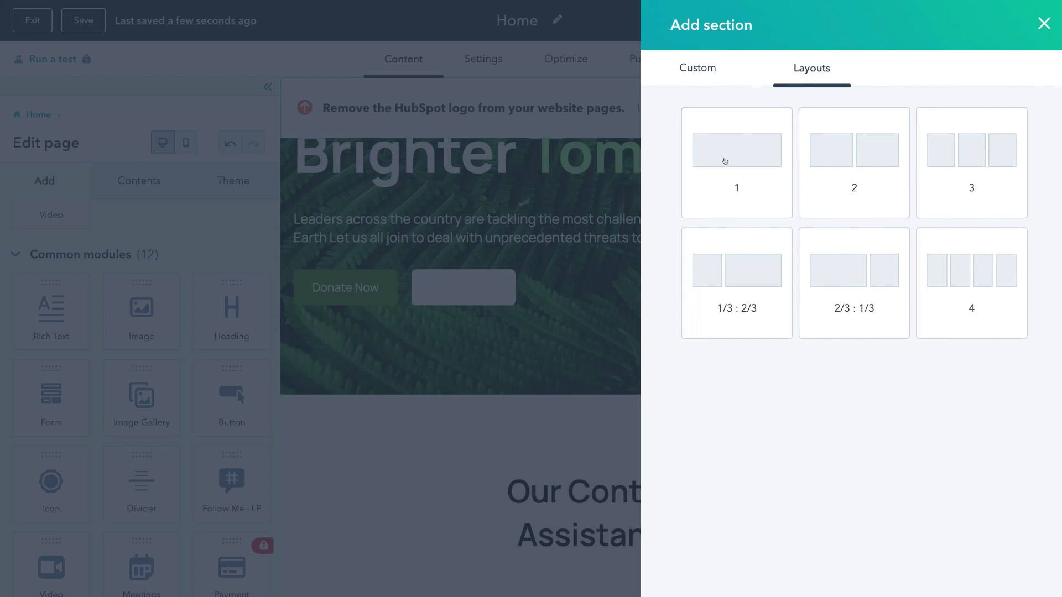
left_click(968, 164)
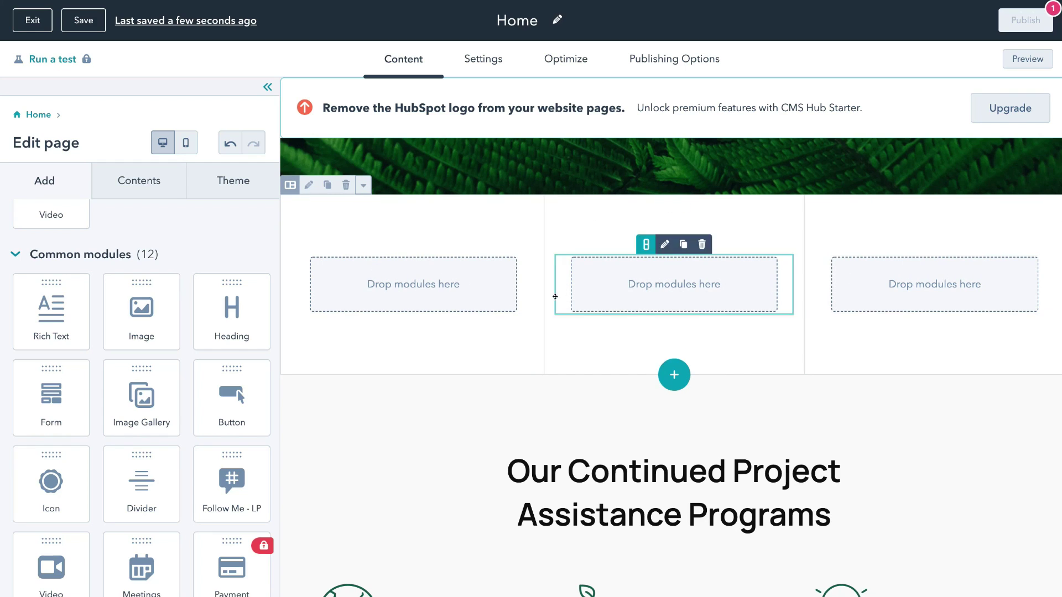
left_click_drag(123, 307, 436, 262)
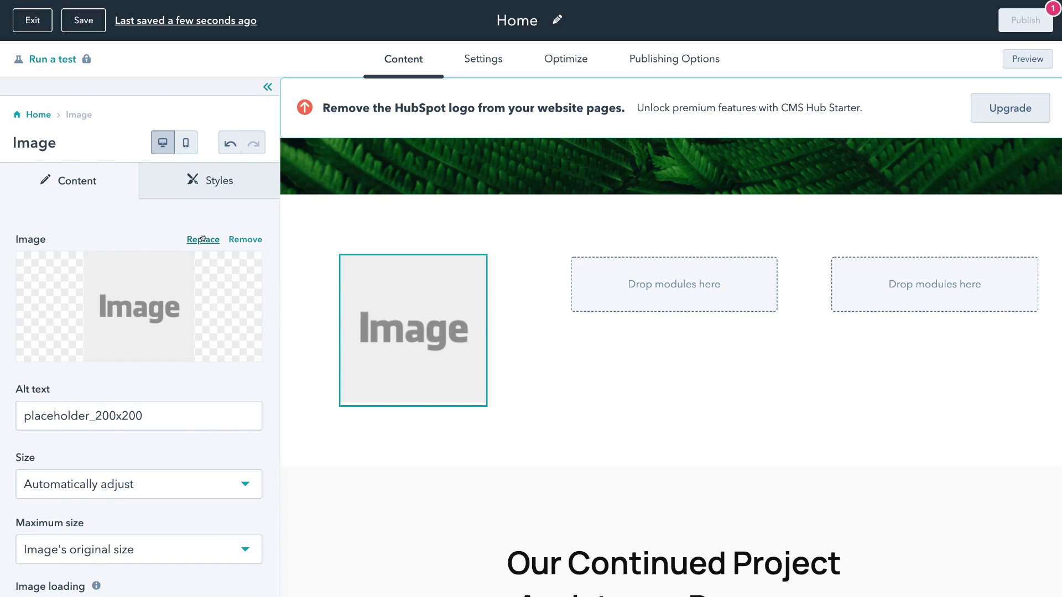
Step: Inspect the content options of the Icon Box module and the Counter module further down the page
scroll(643, 427, "down", 8)
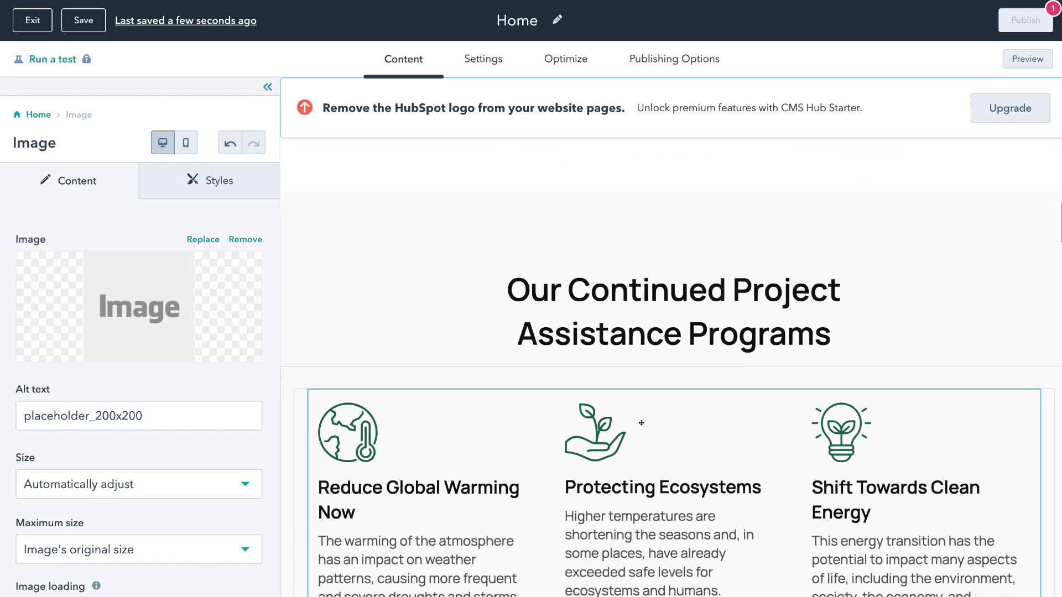
scroll(641, 423, "down", 2)
left_click(438, 341)
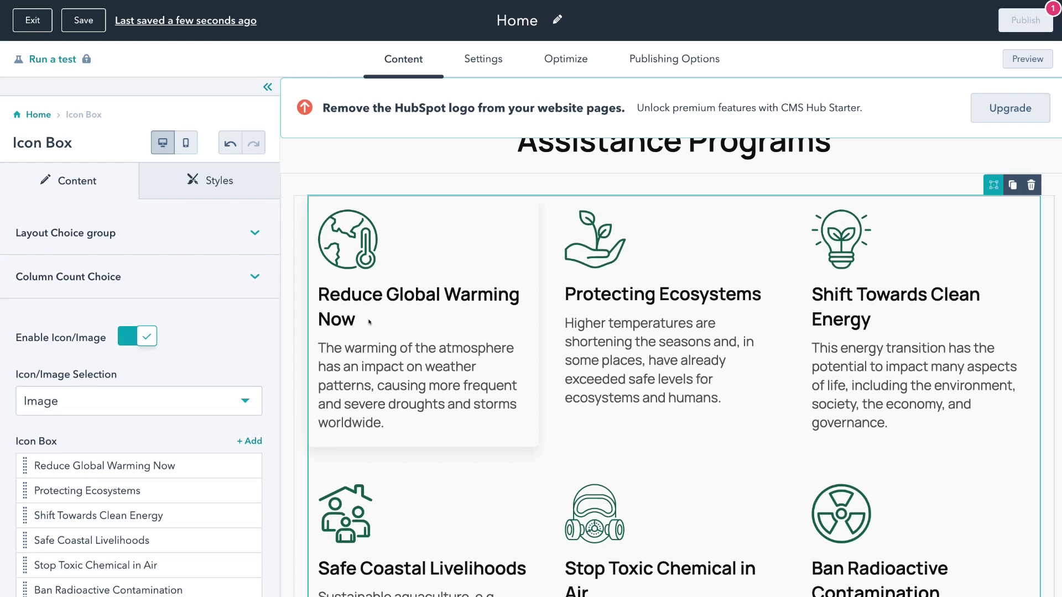
scroll(607, 367, "down", 10)
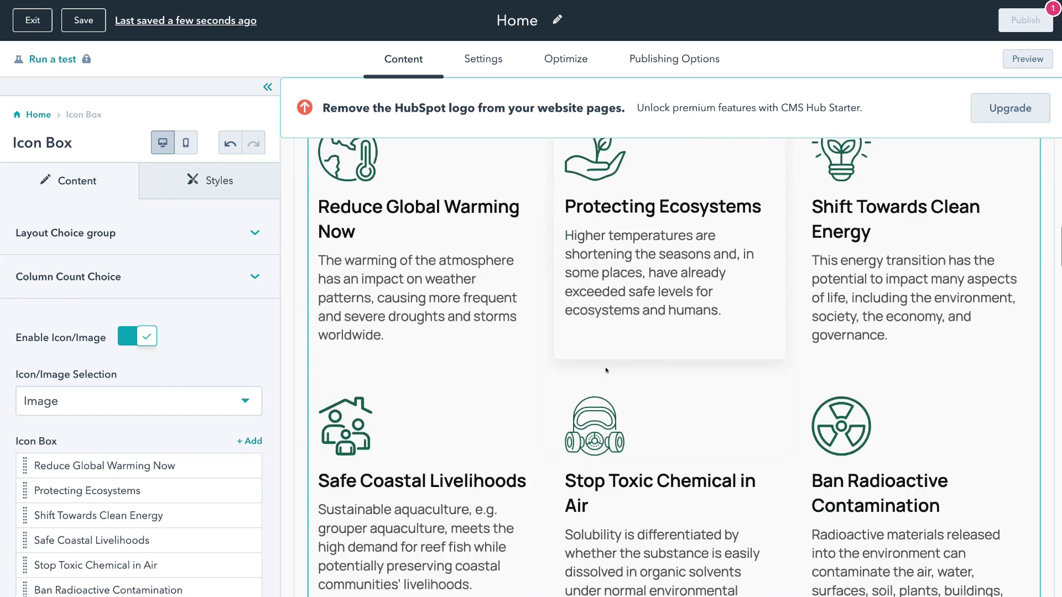
left_click(475, 410)
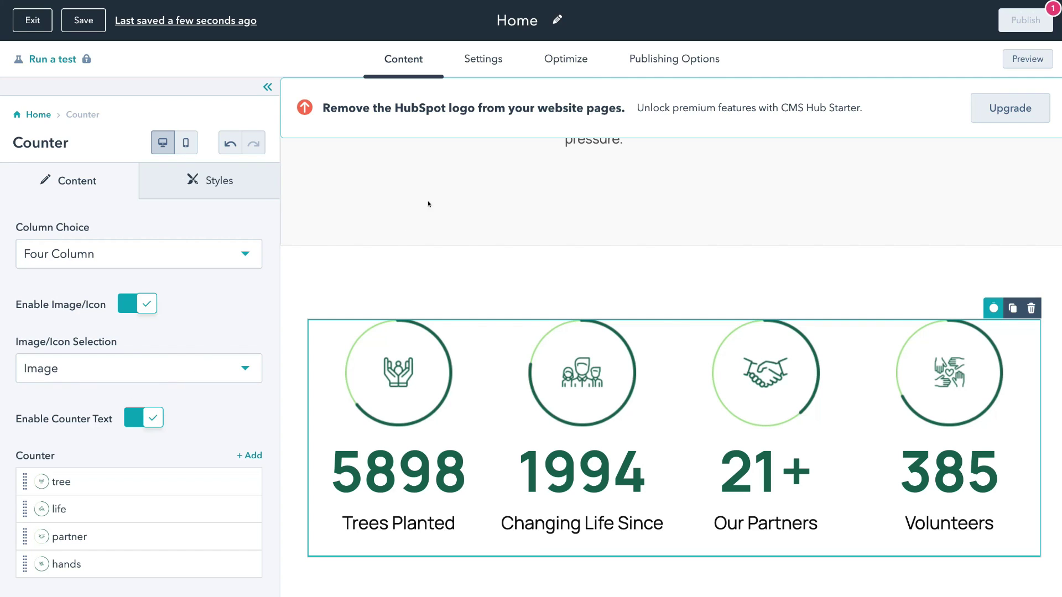
Step: Set the page title to Home in the page's settings
left_click(469, 64)
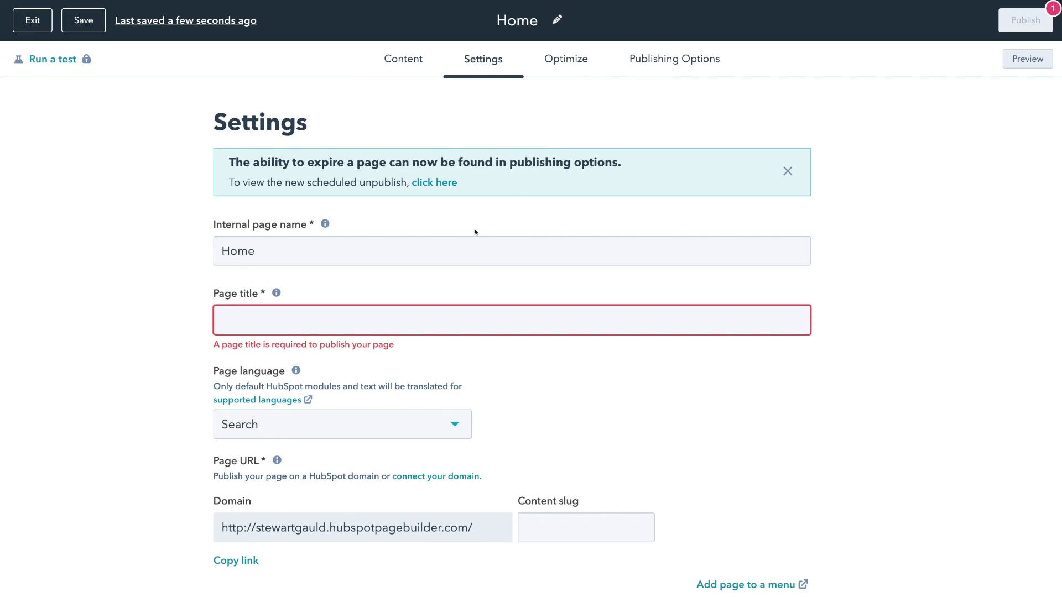
left_click(249, 312)
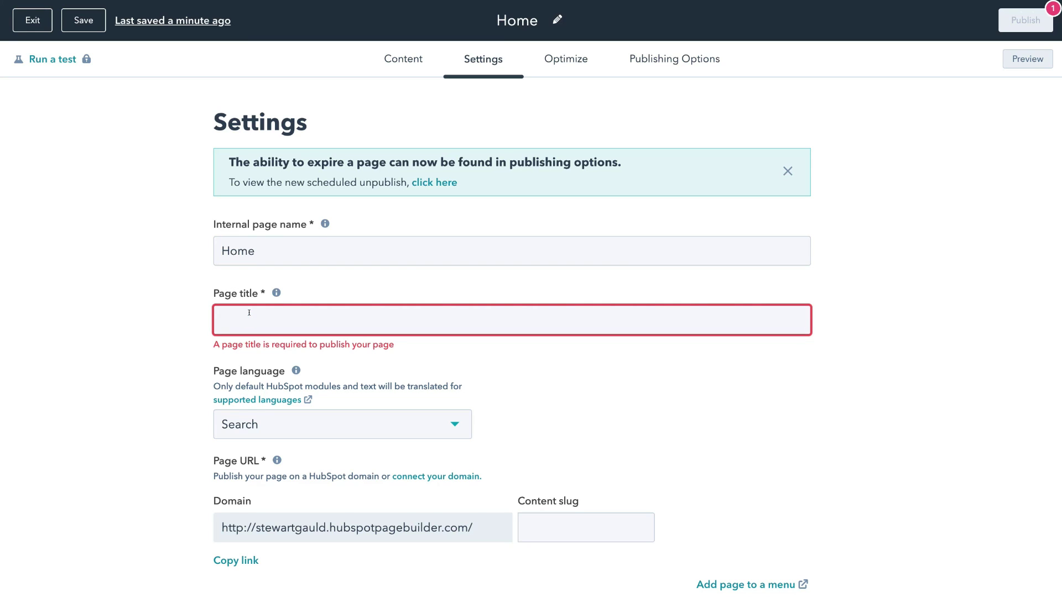
type("Home")
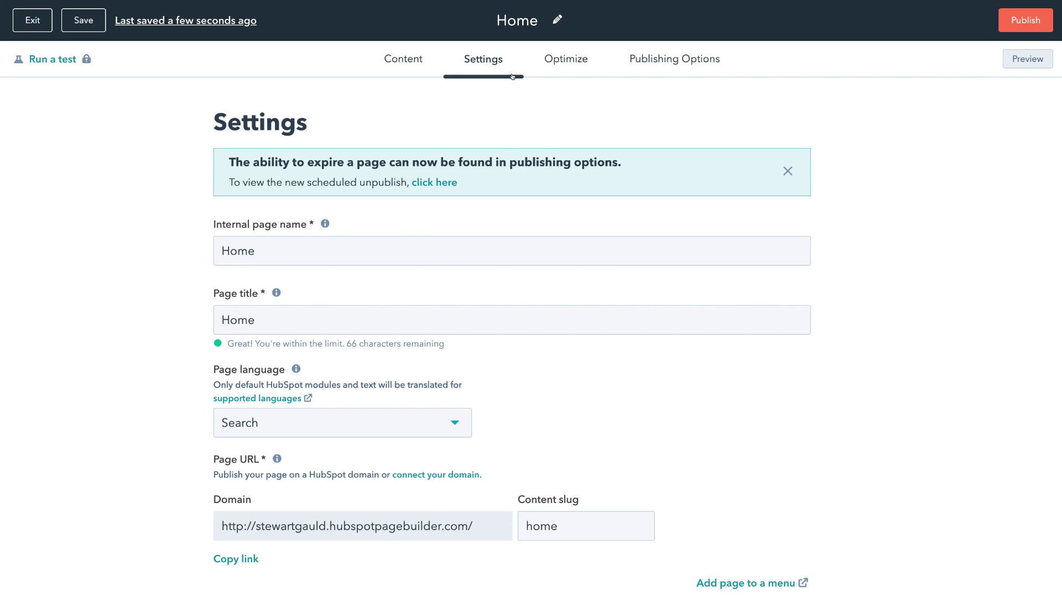
Step: Review the page's optimization and publishing options, then save the page and exit the editor
left_click(560, 67)
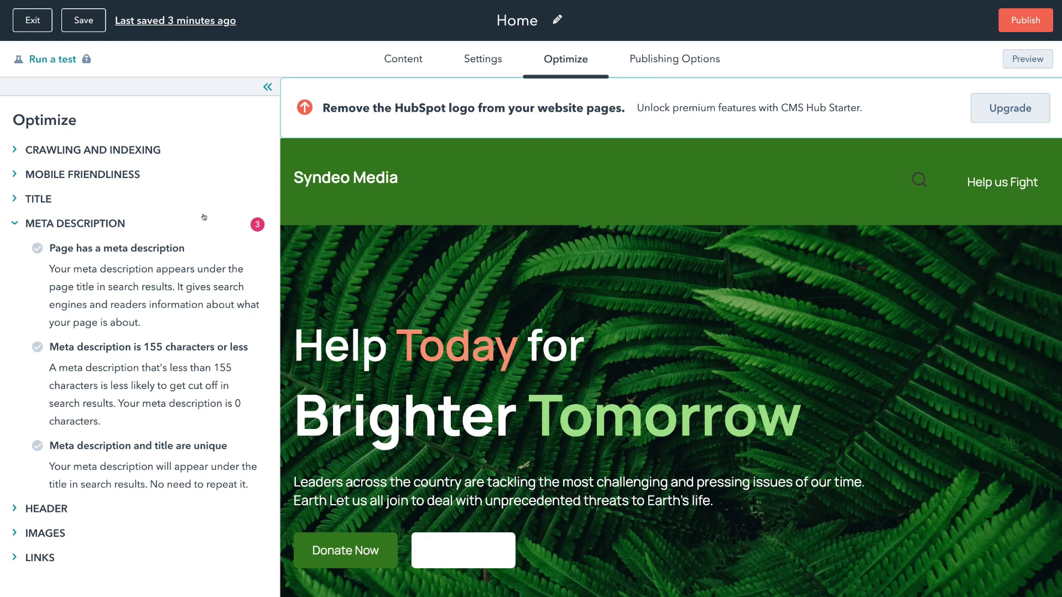
left_click(660, 52)
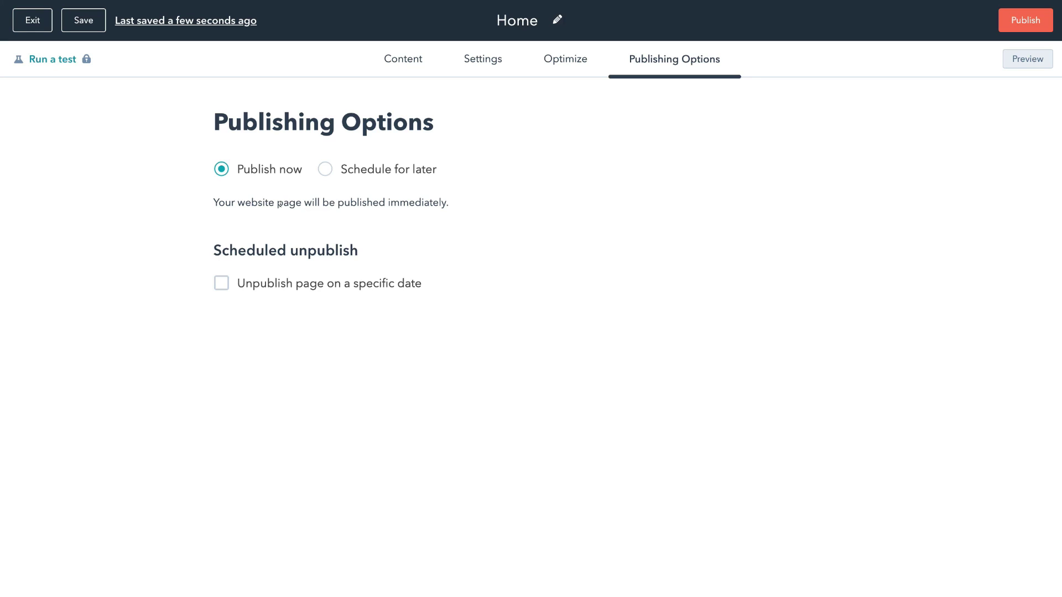
left_click(83, 24)
left_click(18, 15)
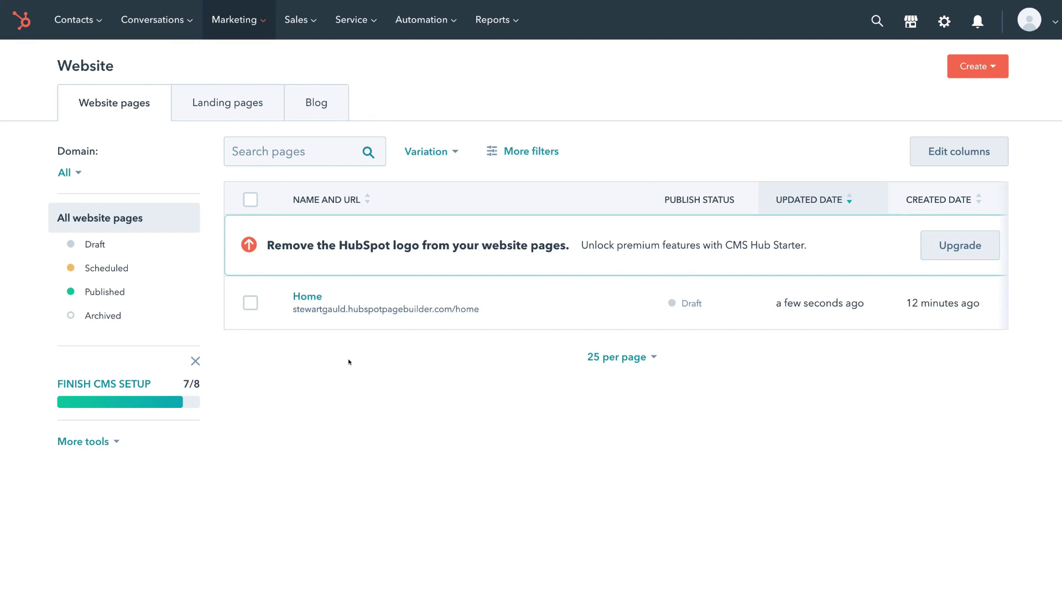
Step: View the page types available for creation and the additional actions offered for the Home page
left_click(993, 69)
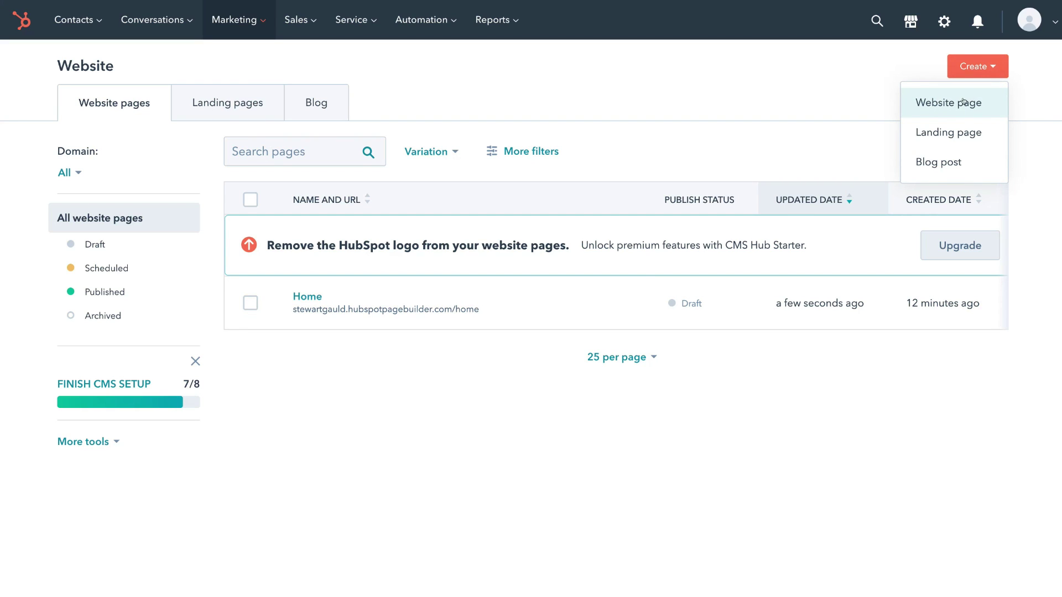
left_click(446, 378)
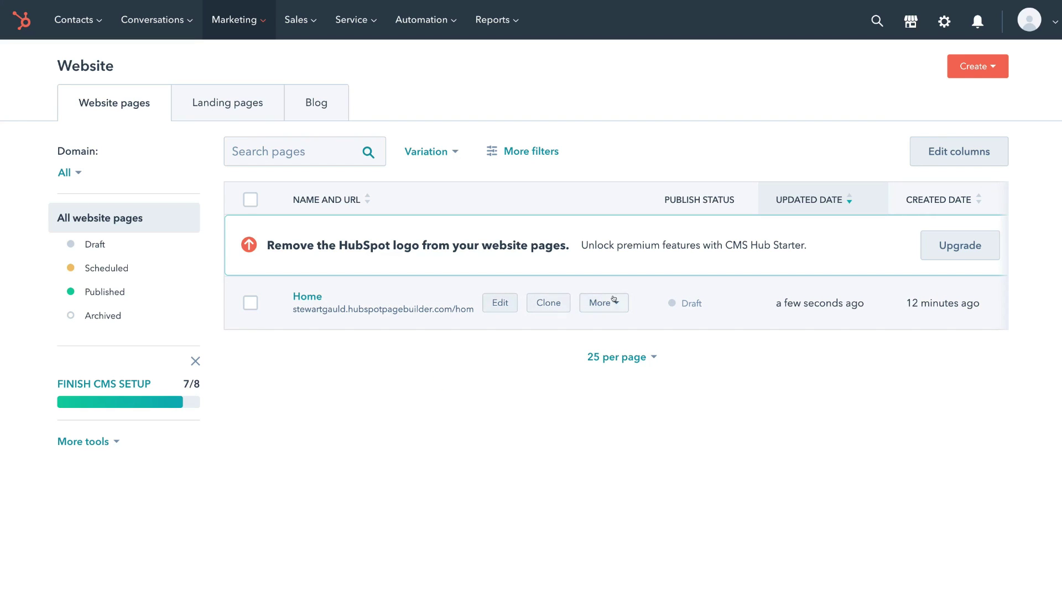
left_click(606, 302)
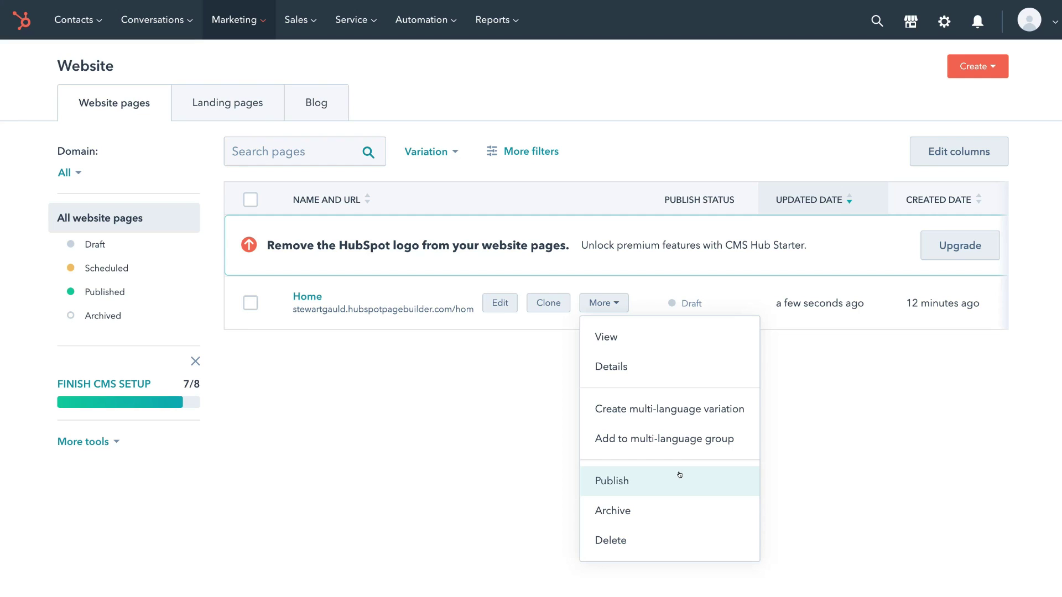
left_click(786, 418)
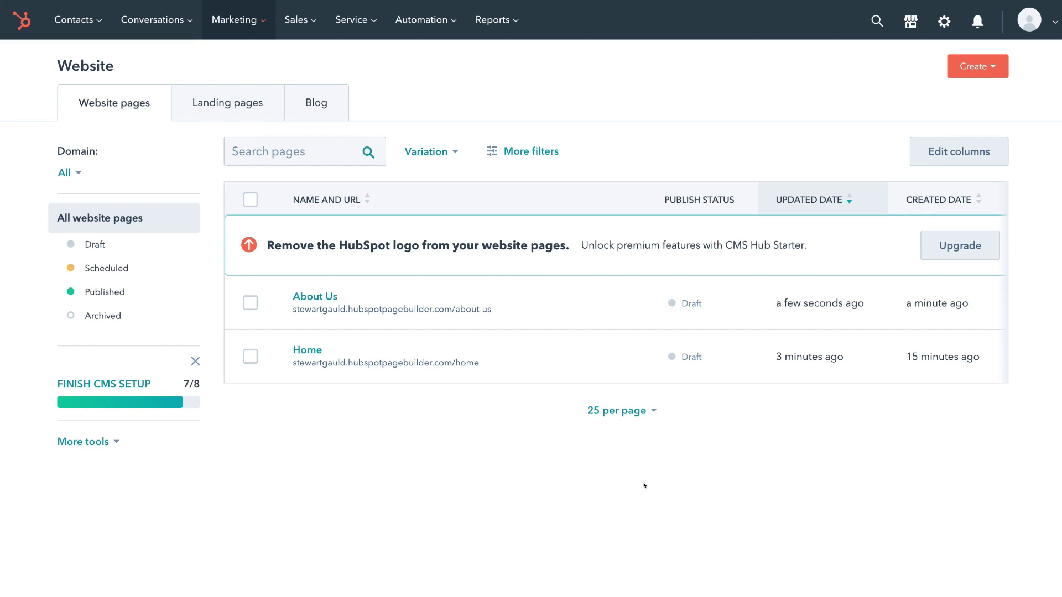
Step: Reopen the Home page for editing from the list of website pages
mouse_move(299, 308)
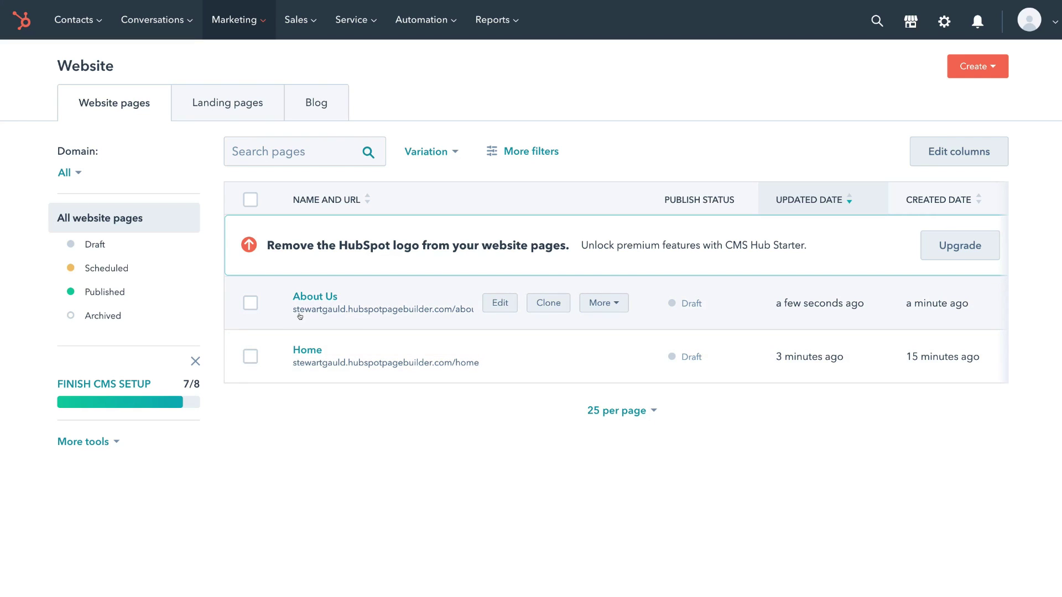
mouse_move(293, 354)
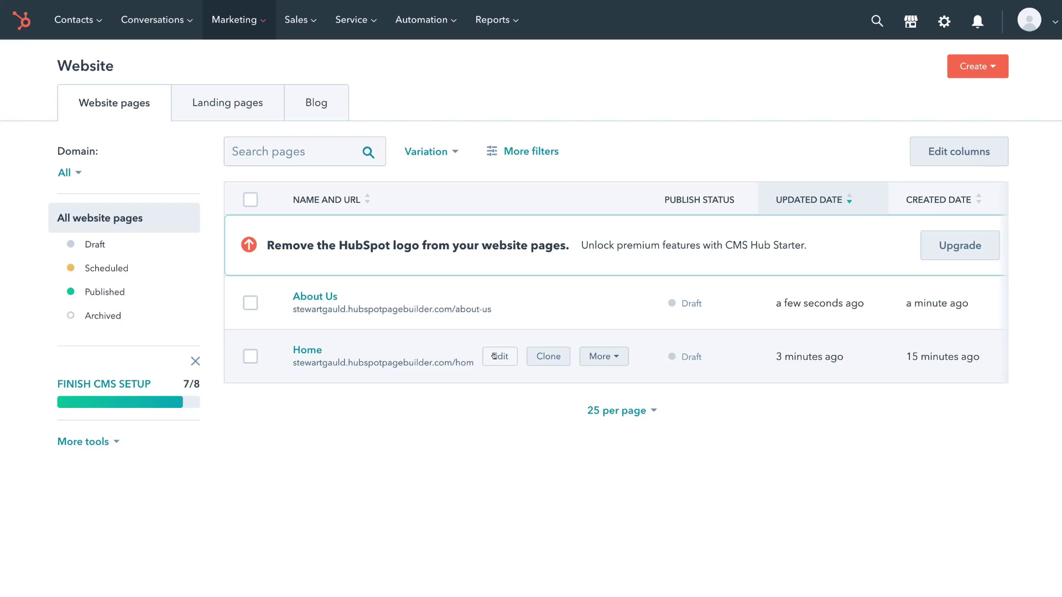
left_click(496, 356)
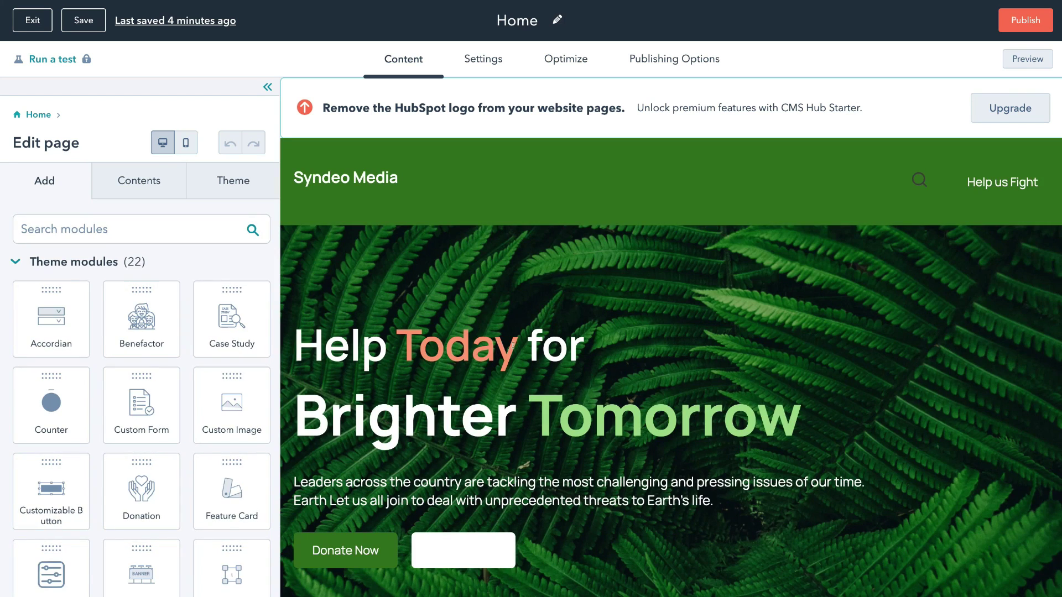
Step: Open the website header in the global content editor and open its Primary Menu for editing in the navigation settings
left_click(648, 191)
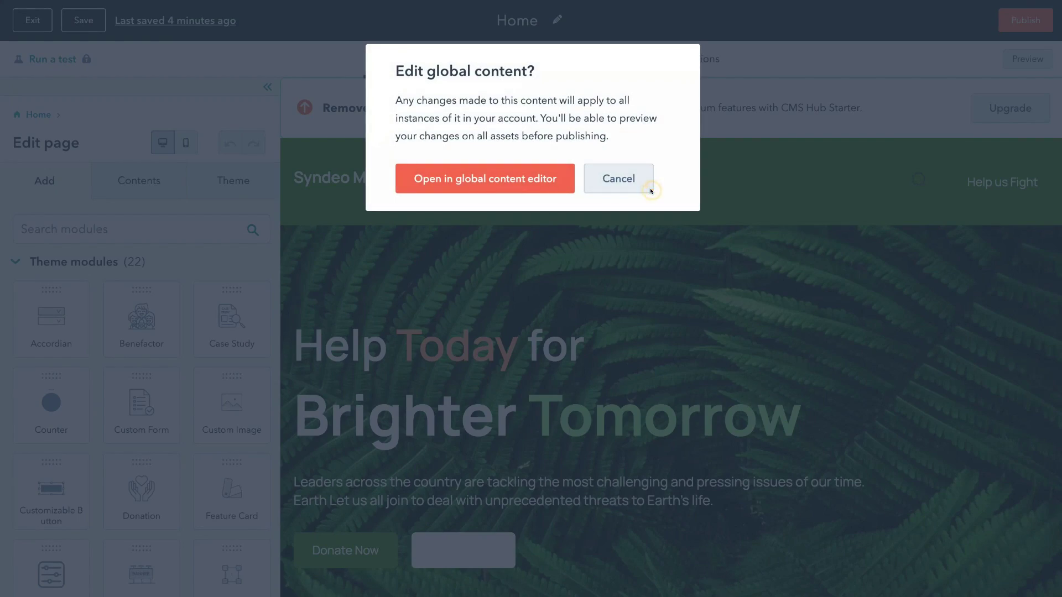
left_click(503, 178)
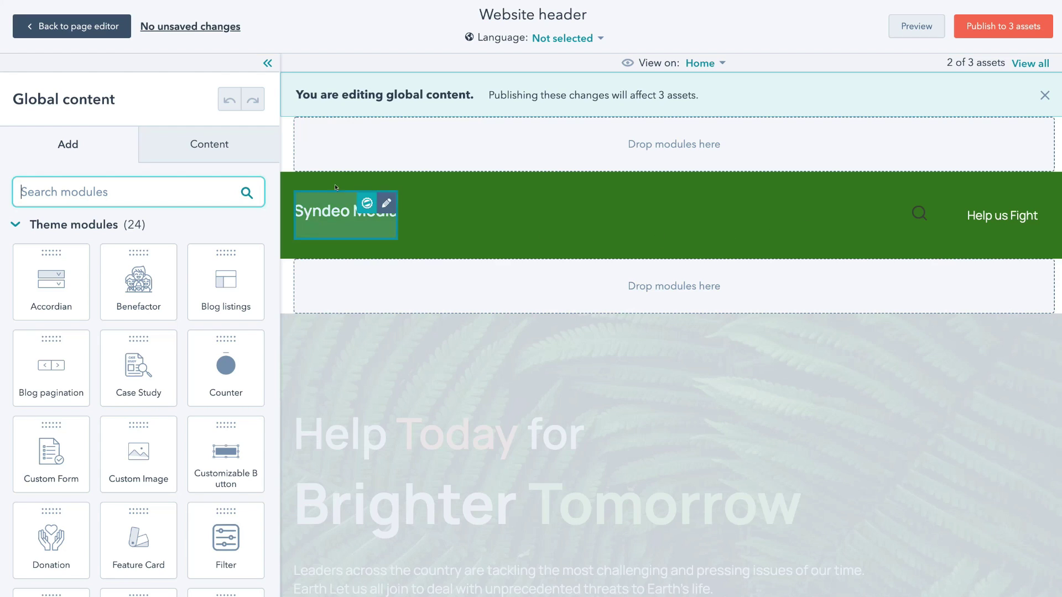
left_click(203, 153)
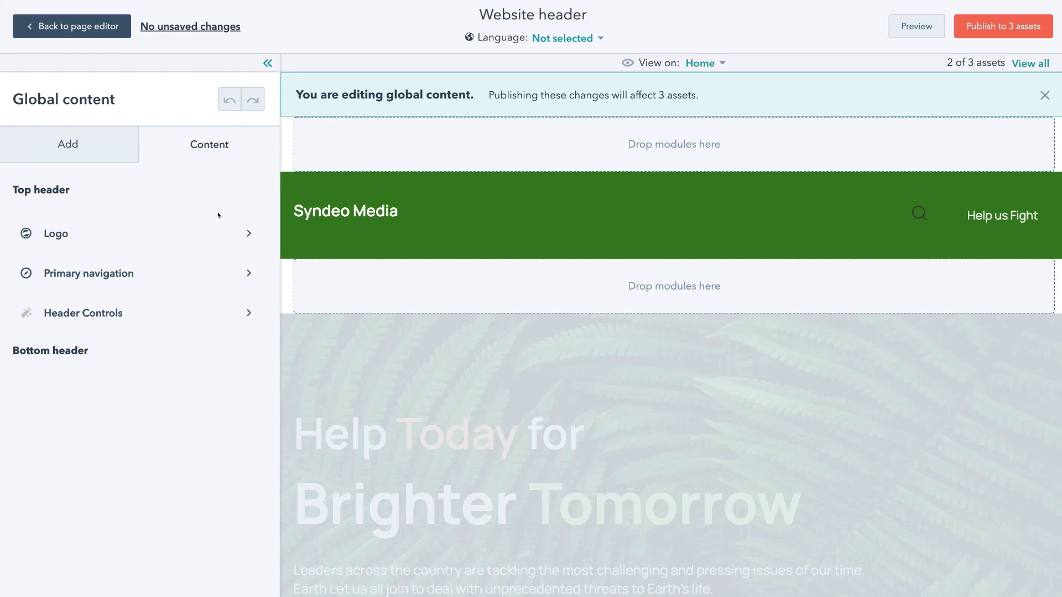
left_click(201, 275)
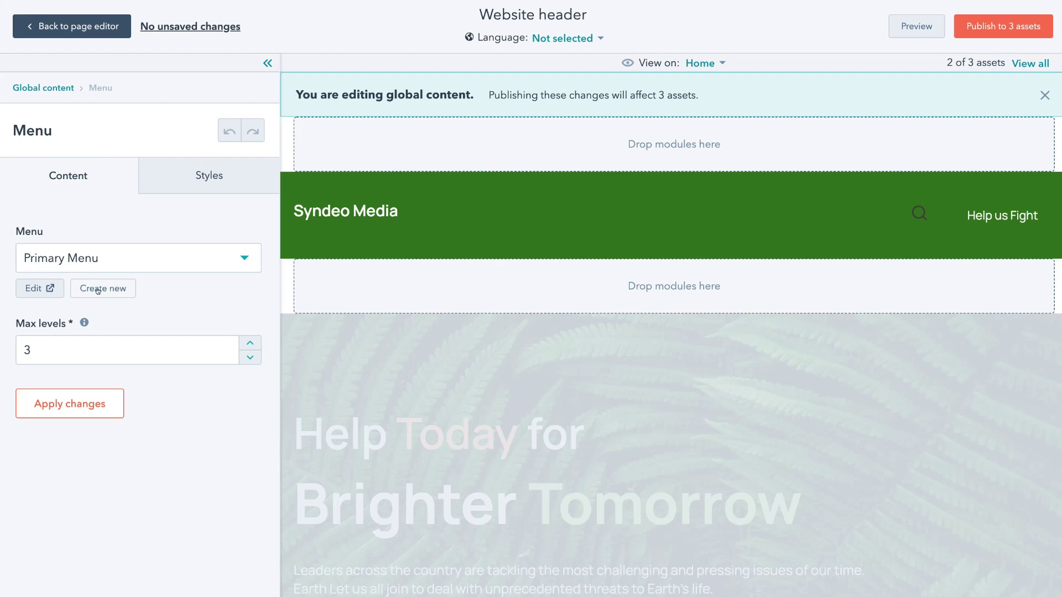
left_click(28, 290)
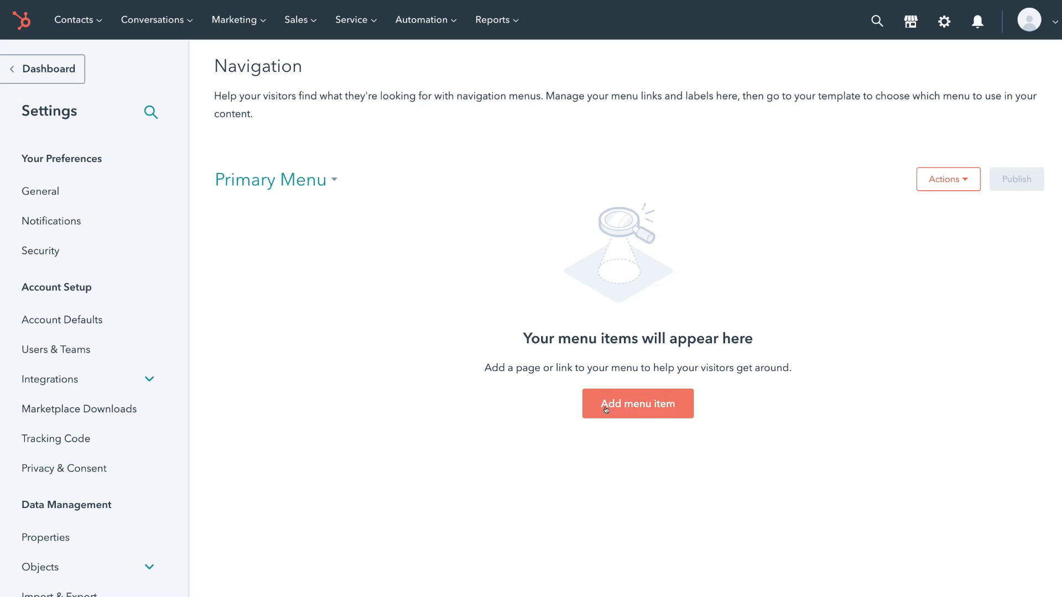
Step: Add a menu item labelled Home to the Primary Menu and link it to the Home page
left_click(636, 405)
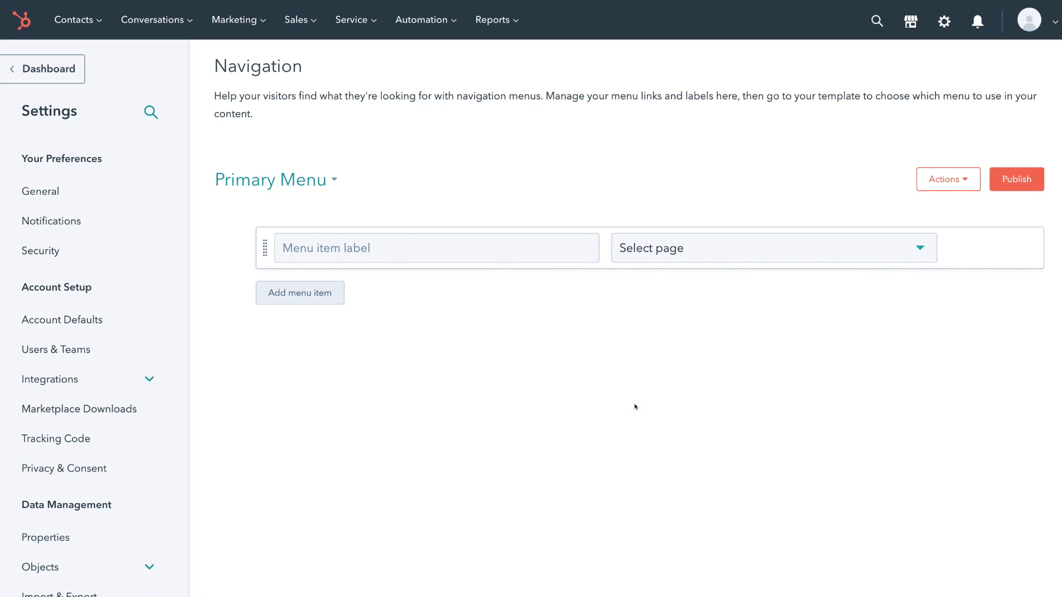
left_click(317, 250)
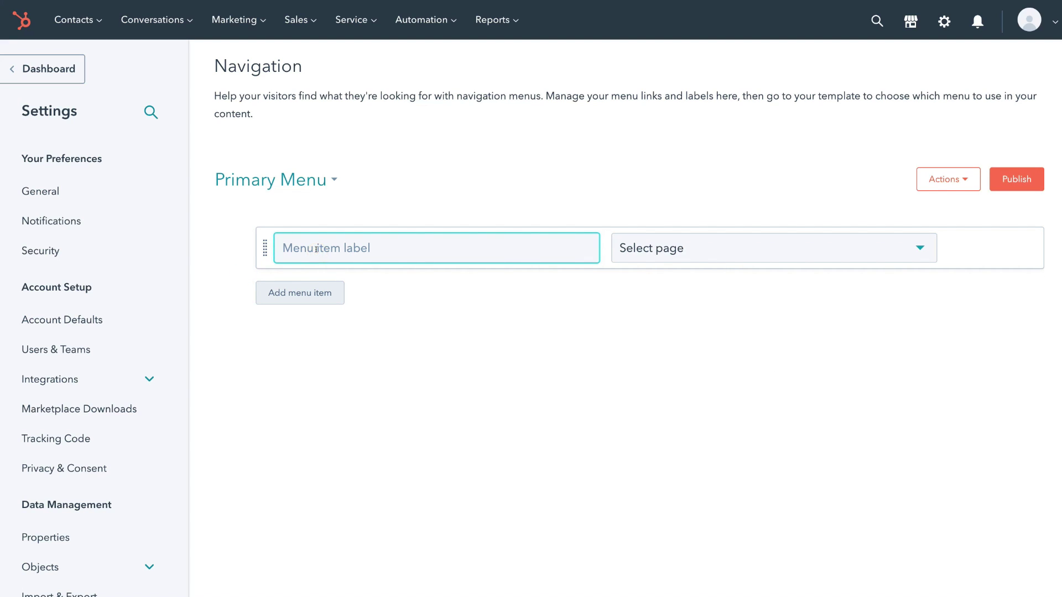
type("Home")
left_click(659, 249)
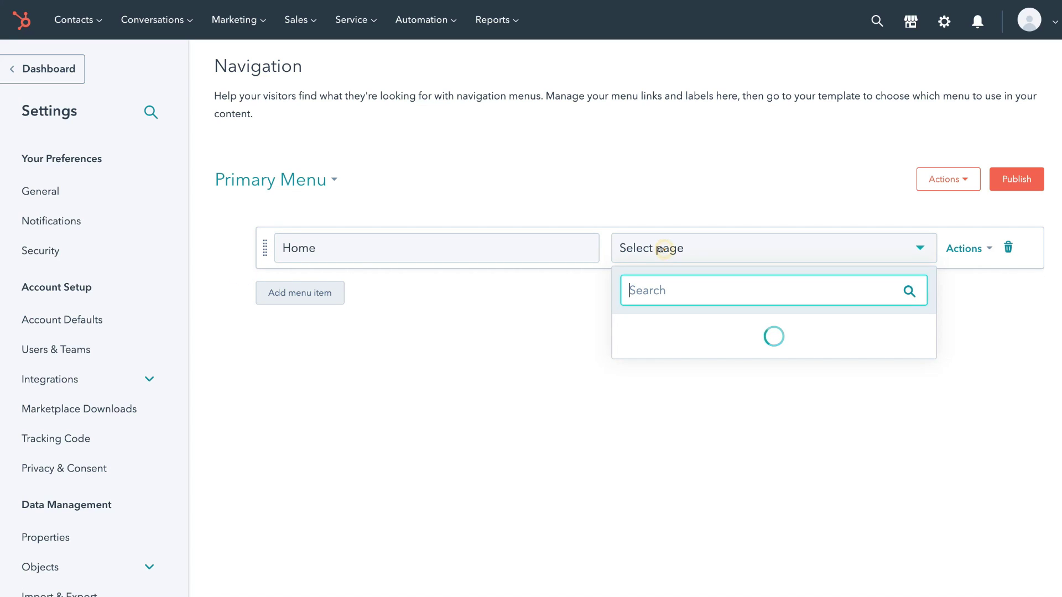
left_click(679, 424)
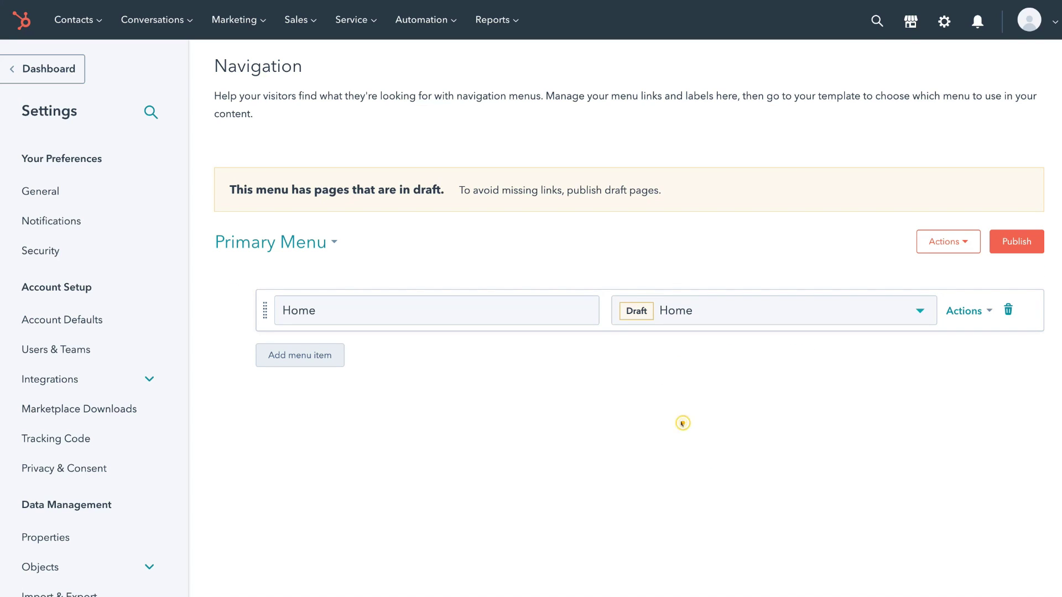
Step: Add a page link labelled About Us that points to the About Us page, and publish the Primary Menu
left_click(286, 358)
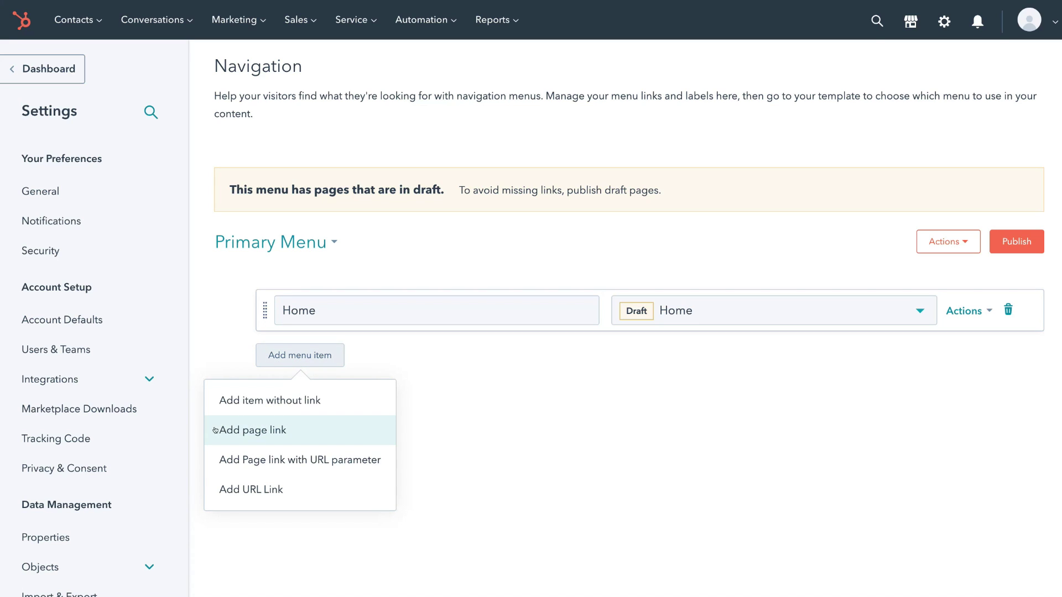
left_click(311, 431)
left_click(327, 365)
type("About Us")
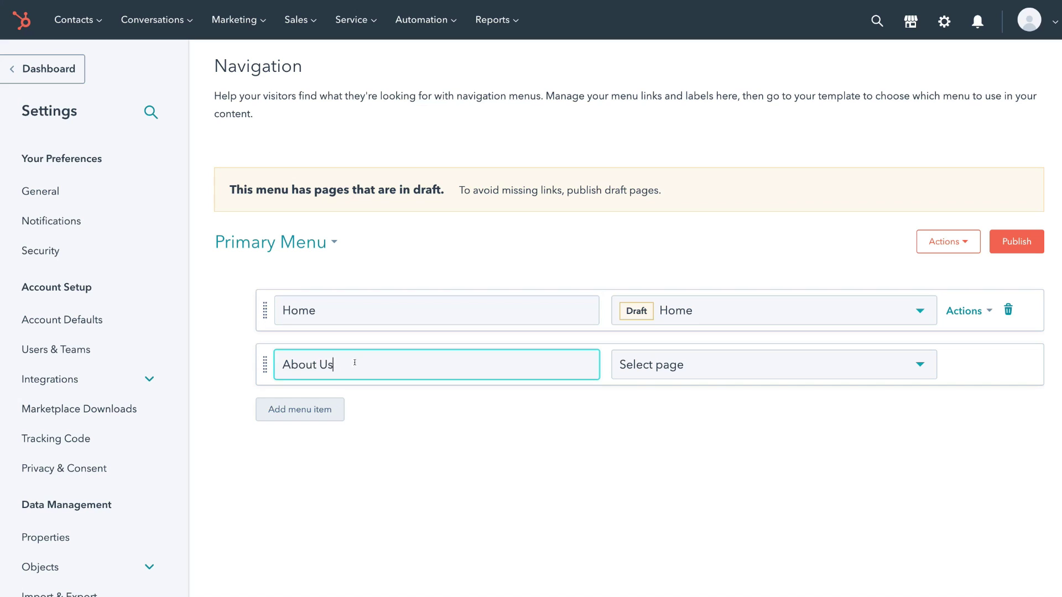
left_click(684, 363)
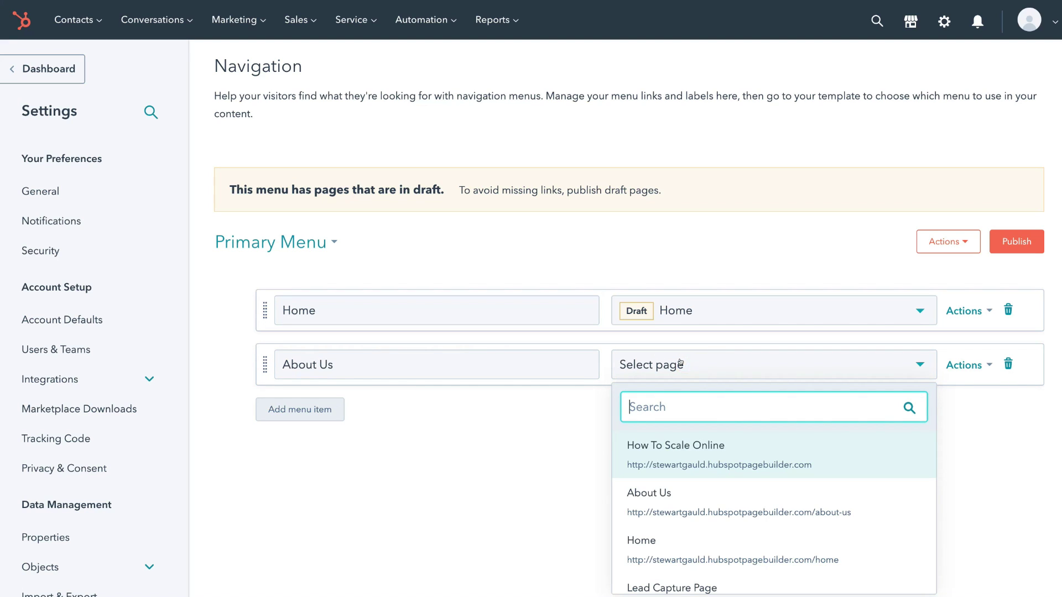
left_click(707, 492)
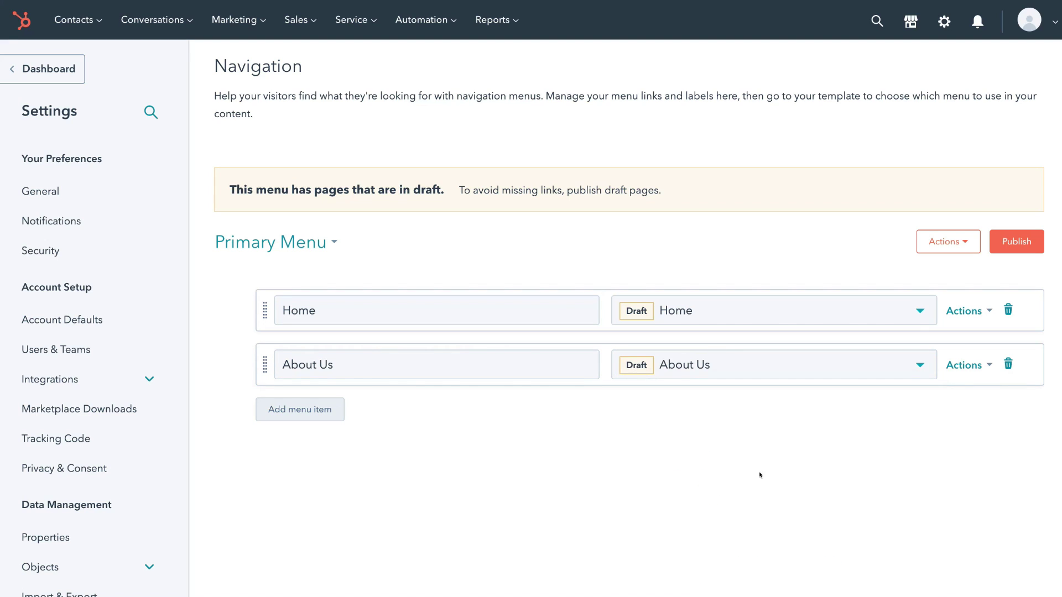
left_click(1011, 245)
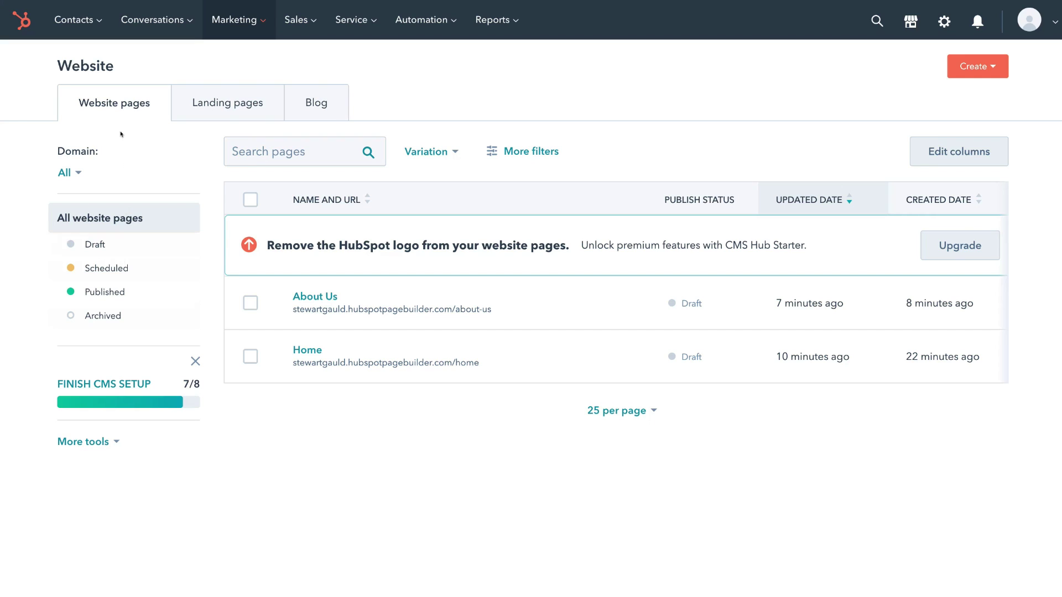
Step: Review the website's landing pages, its blog section and the content types available for creation
left_click(214, 105)
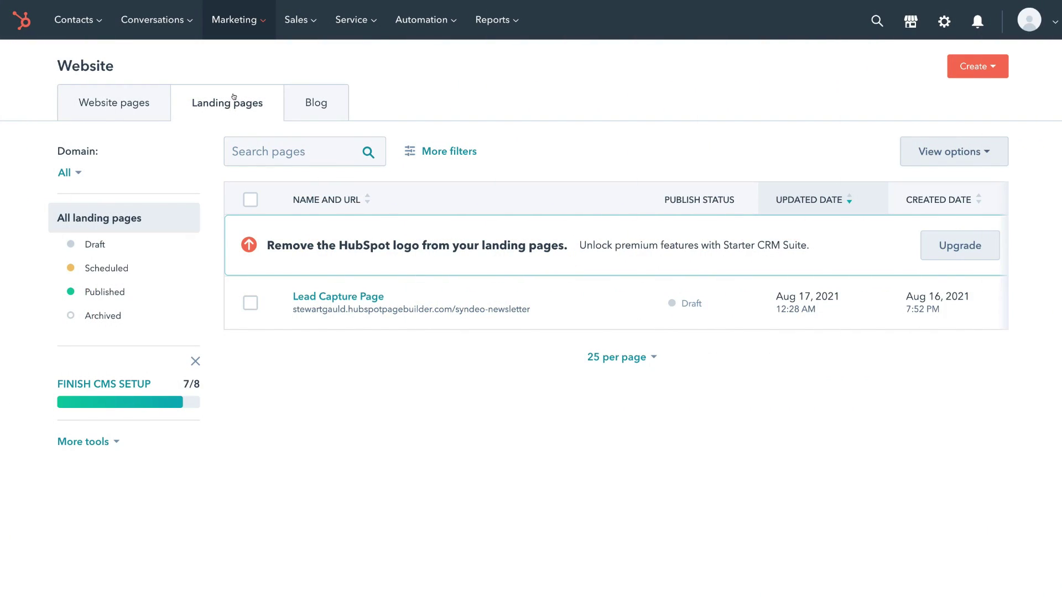
left_click(309, 104)
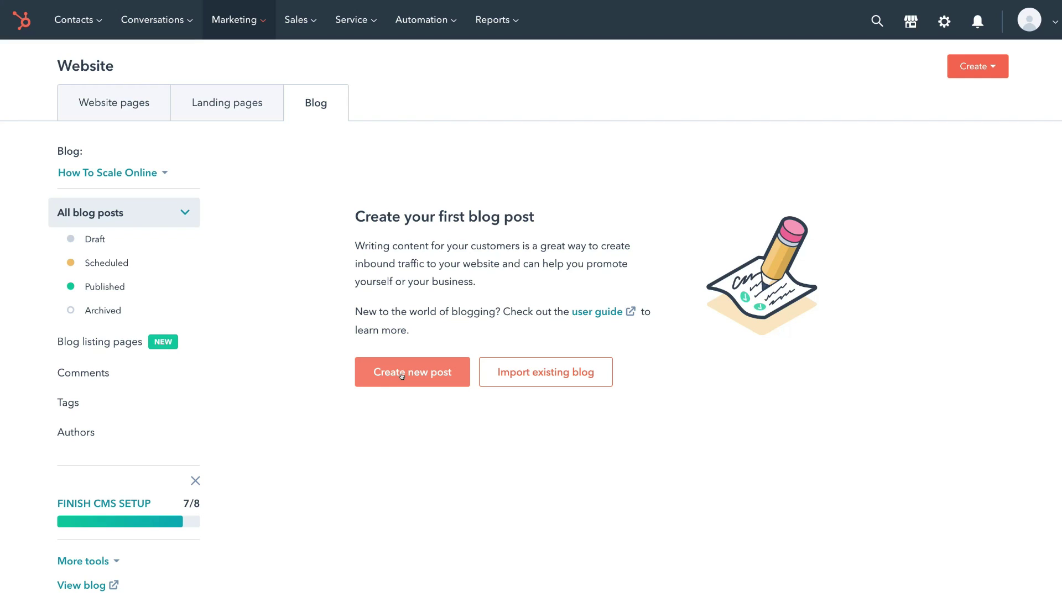
left_click(981, 71)
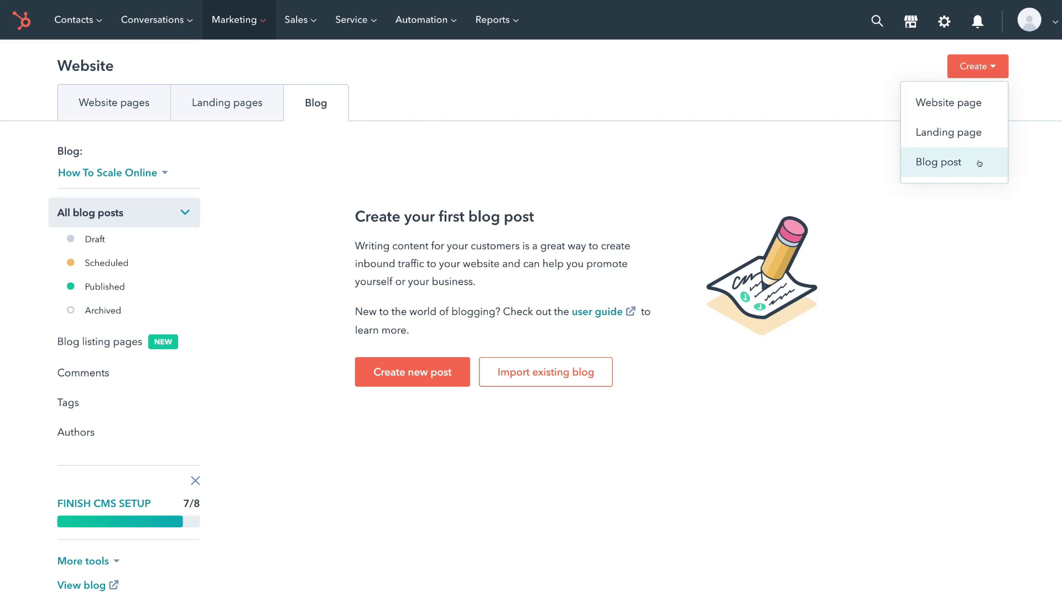
left_click(792, 161)
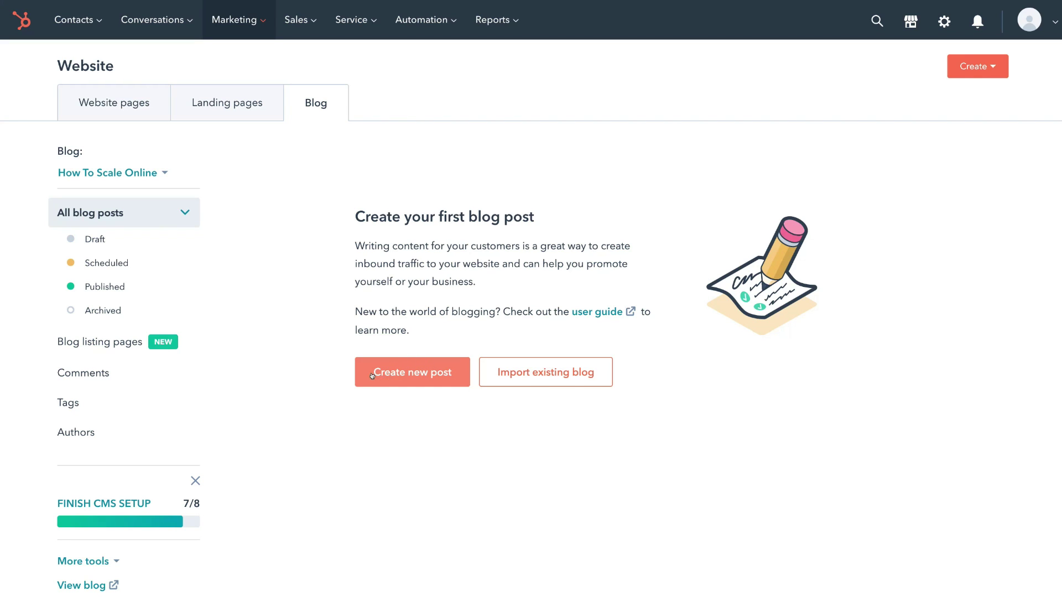
Step: Create a new English blog post in the How To Scale Online blog
left_click(413, 372)
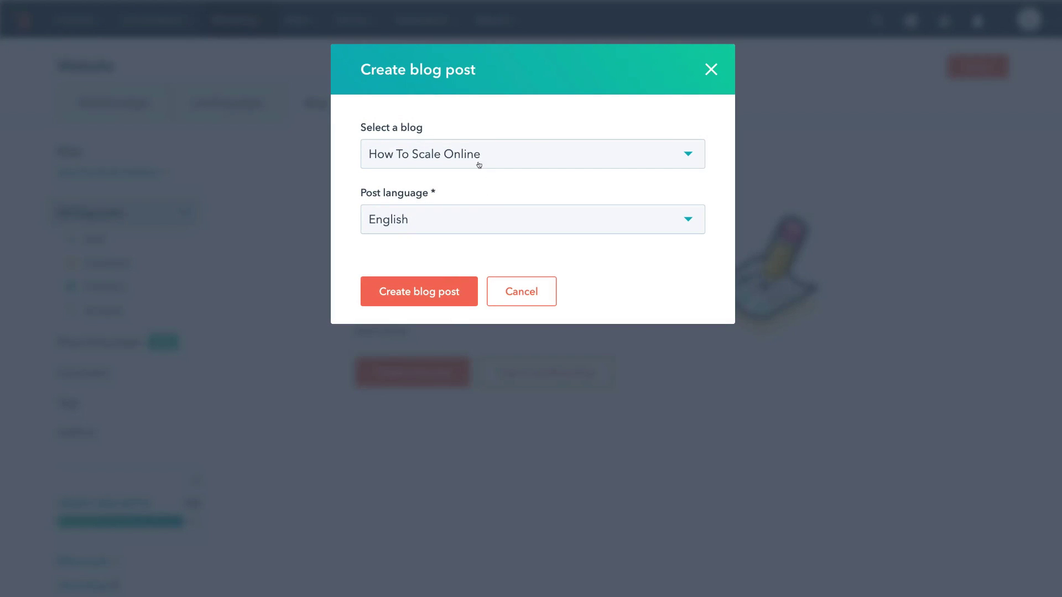
left_click(680, 155)
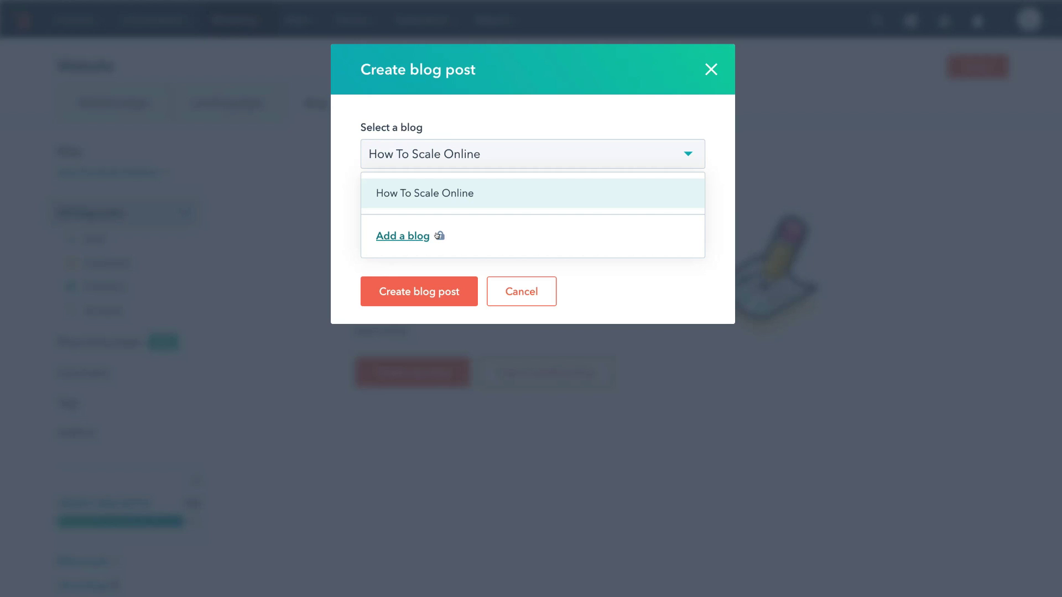
left_click(635, 284)
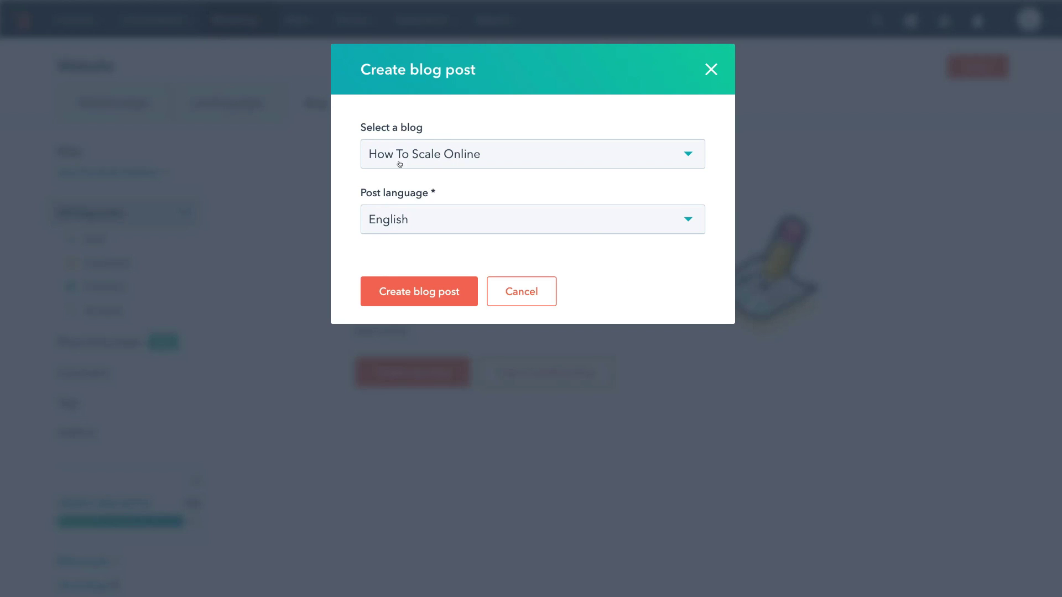
left_click(431, 290)
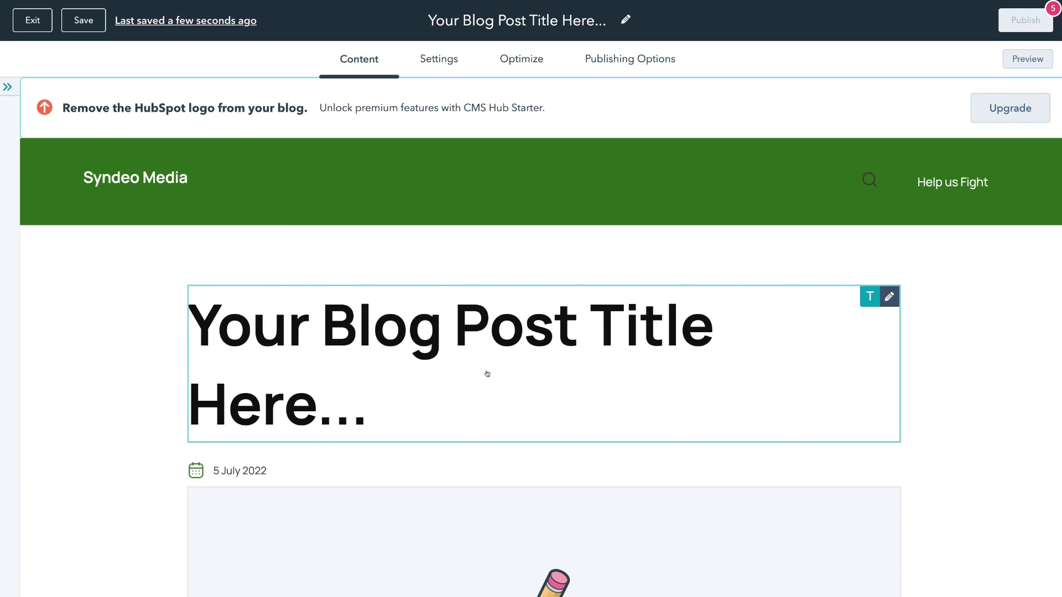
Step: Examine the blog post's body editor, settings and optimization suggestions, and exit the post editor
scroll(424, 388, "down", 5)
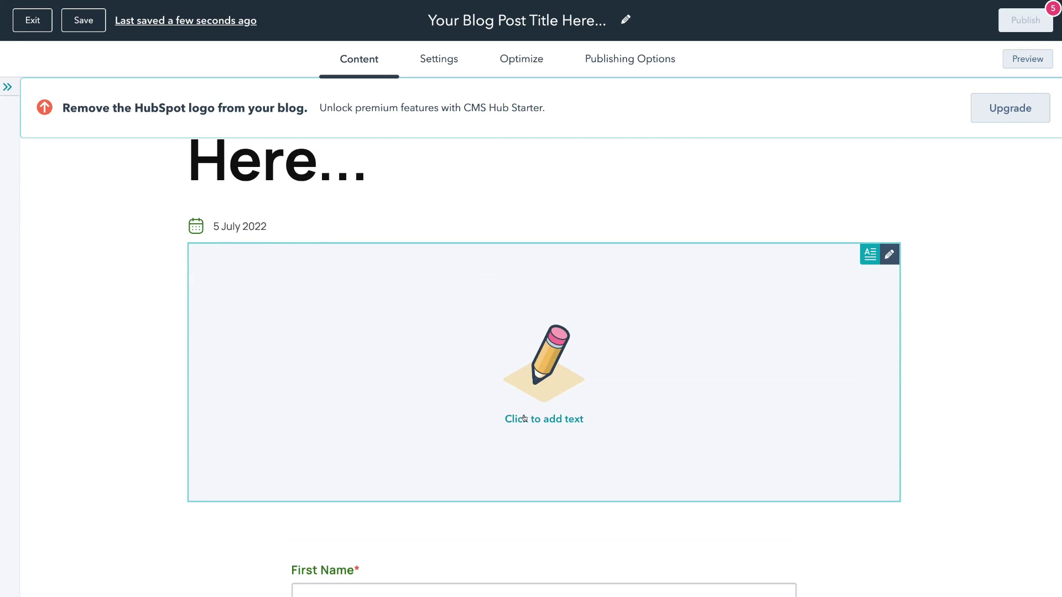
left_click(547, 418)
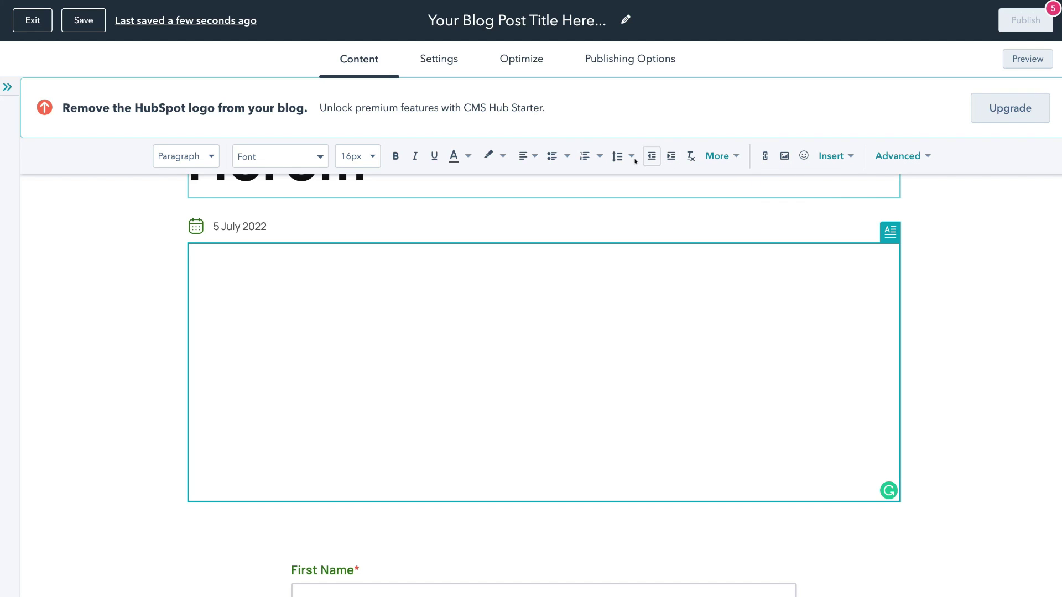
left_click(424, 61)
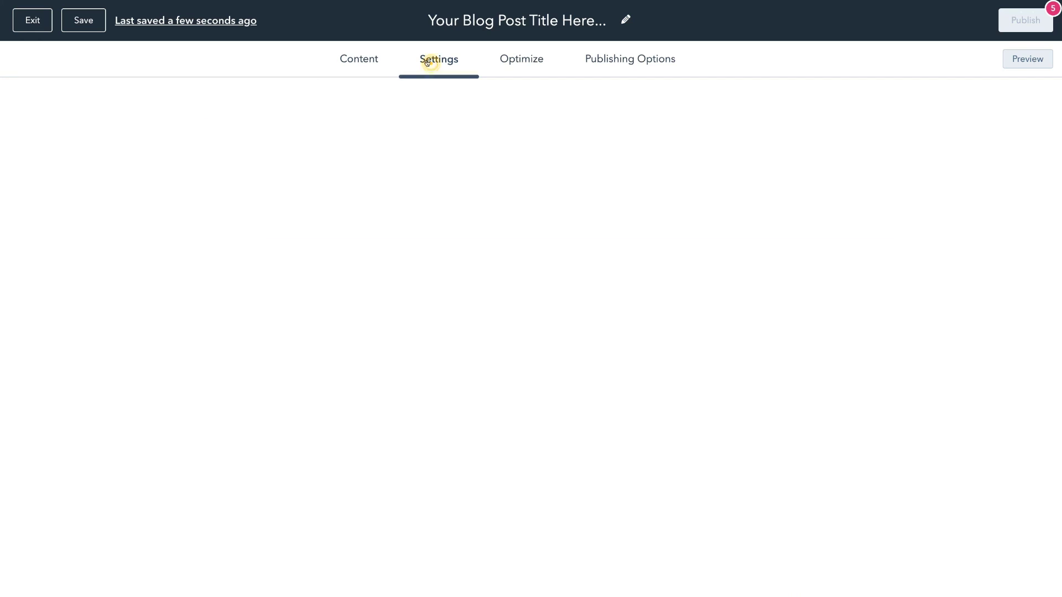
left_click(522, 62)
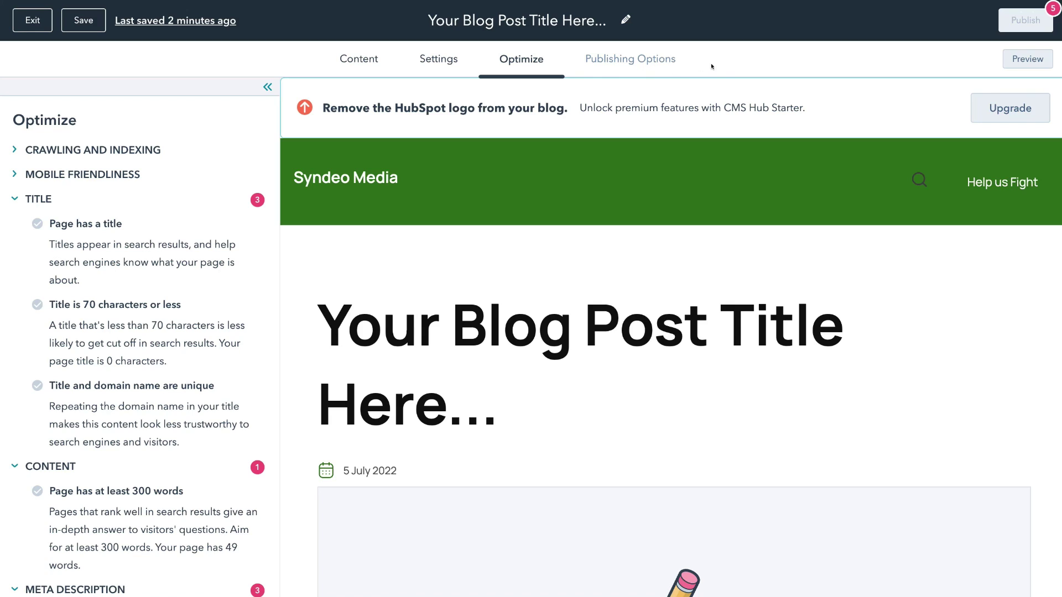
mouse_move(1024, 33)
left_click(28, 21)
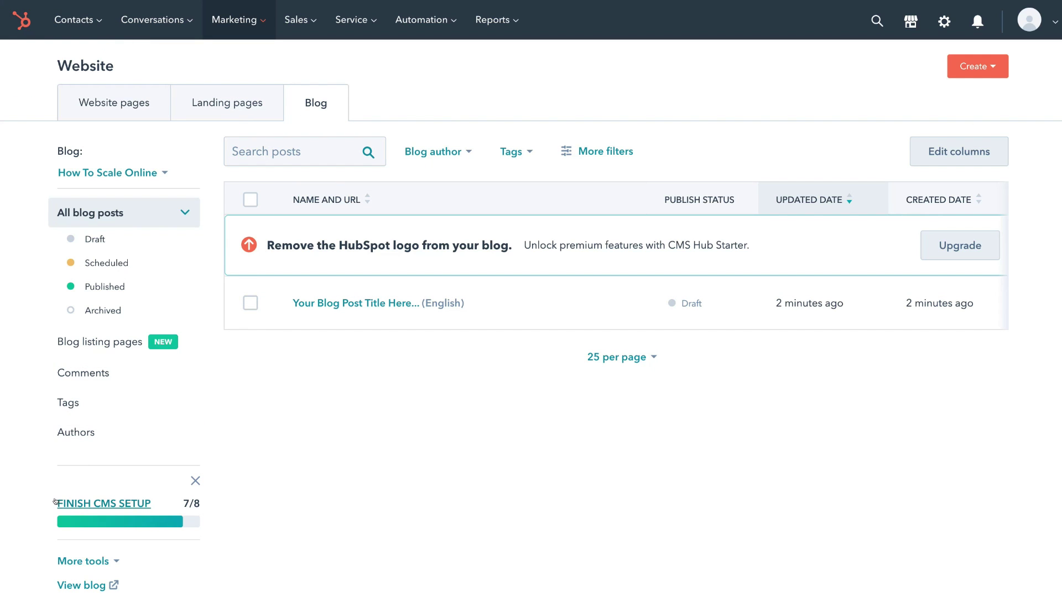
Step: Open the domain settings from the custom domain task in the CMS setup guide
left_click(104, 502)
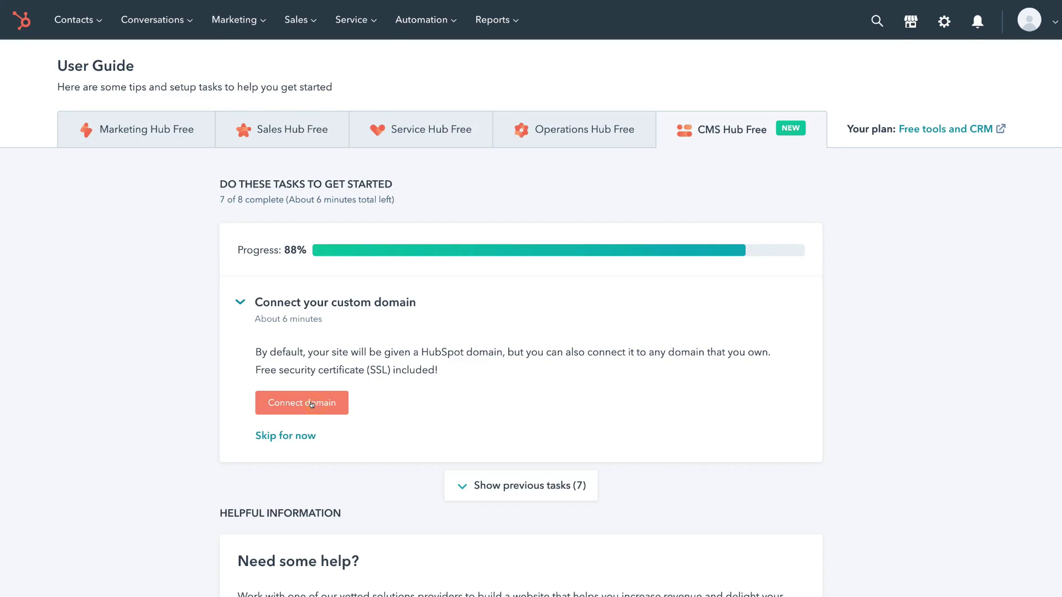
left_click(312, 404)
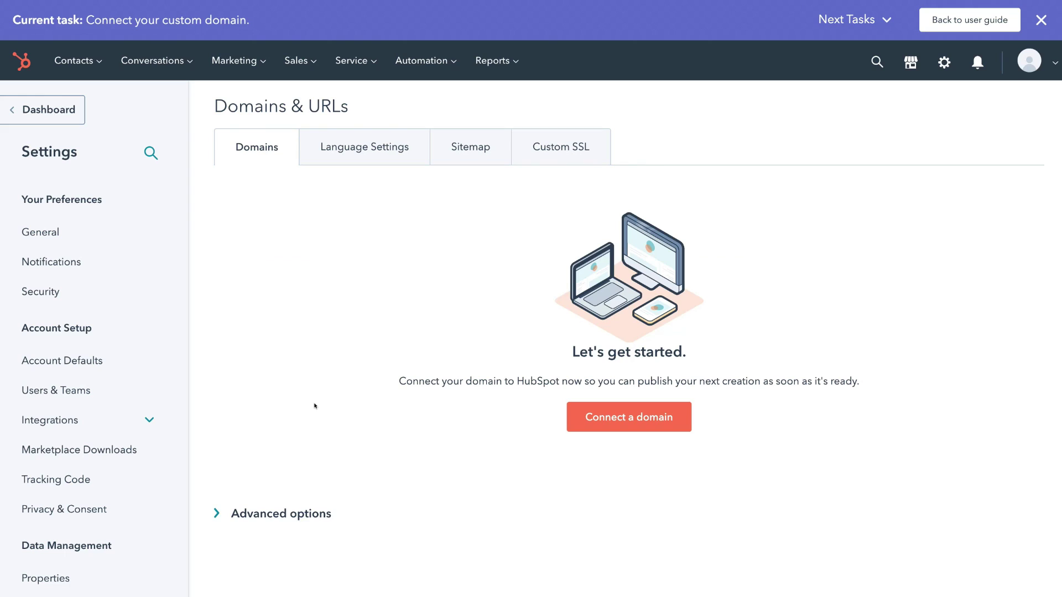